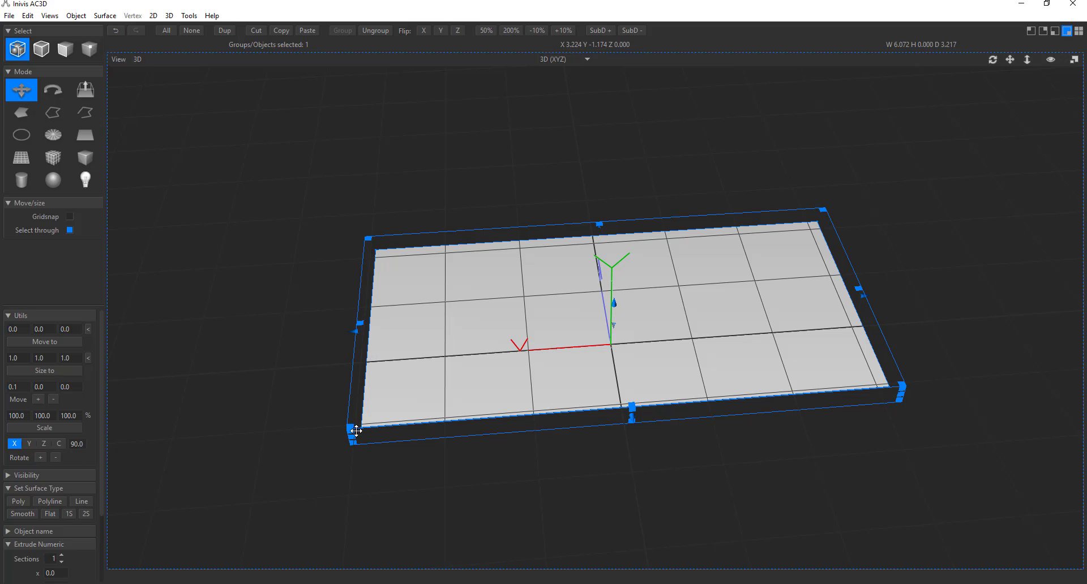
Enlarge the flat rectangle to about 9.66 wide by 4.5 deep and rotate it freely into a slanted orientation.
drag(350, 431, 189, 508)
click(52, 89)
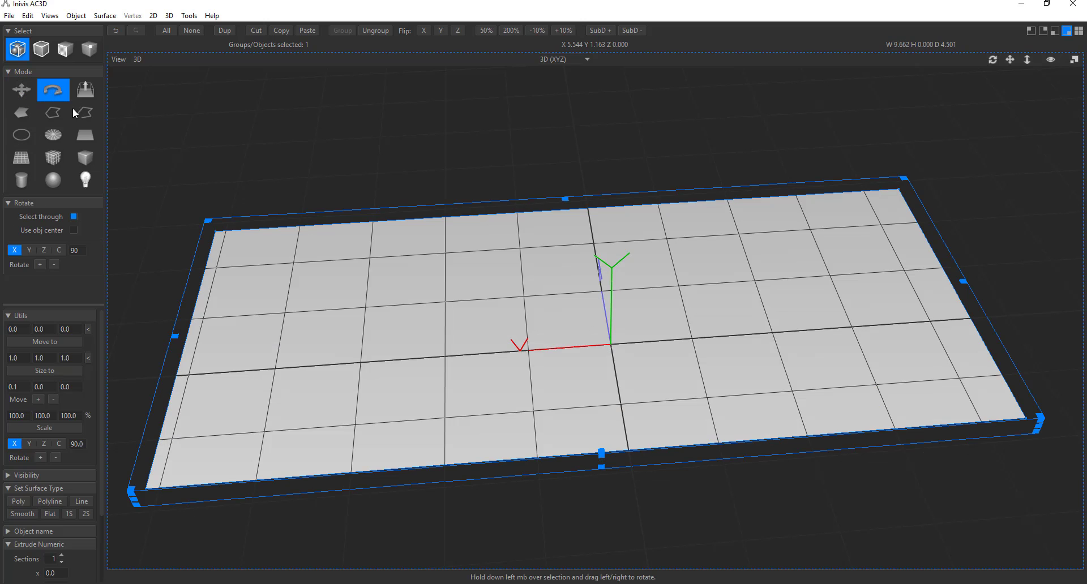
middle_drag(584, 310, 627, 294)
scroll(689, 374, up, 5)
scroll(704, 396, down, 6)
right_drag(704, 396, 681, 372)
drag(706, 382, 824, 327)
key(ctrl+y)
right_drag(775, 362, 661, 360)
drag(464, 143, 621, 161)
middle_drag(621, 160, 662, 291)
mouse_move(662, 291)
right_down()
mouse_move(631, 274)
mouse_move(647, 289)
right_up()
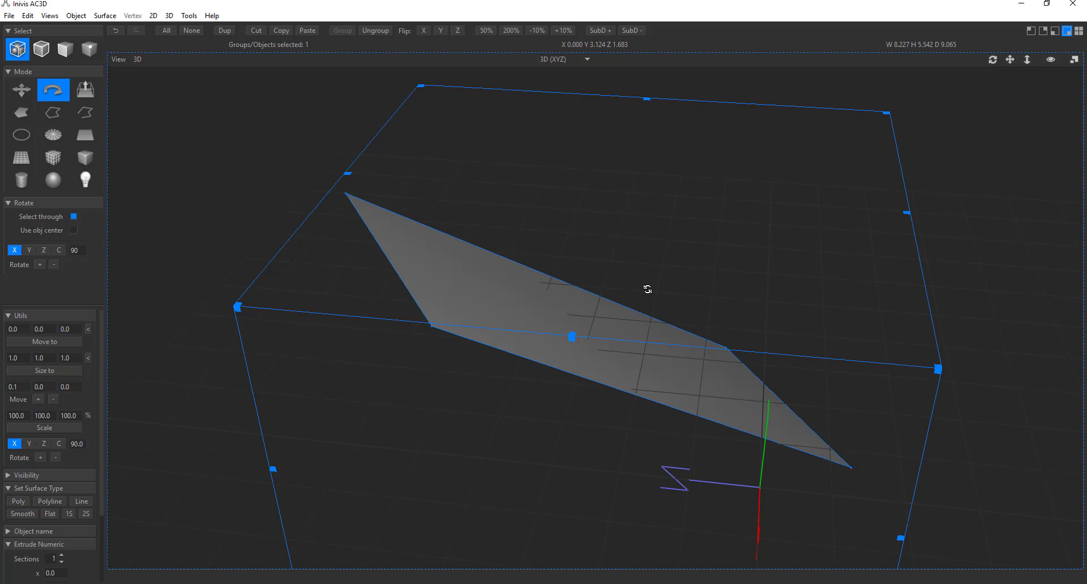
scroll(629, 324, down, 5)
scroll(623, 323, up, 5)
right_drag(623, 323, 556, 302)
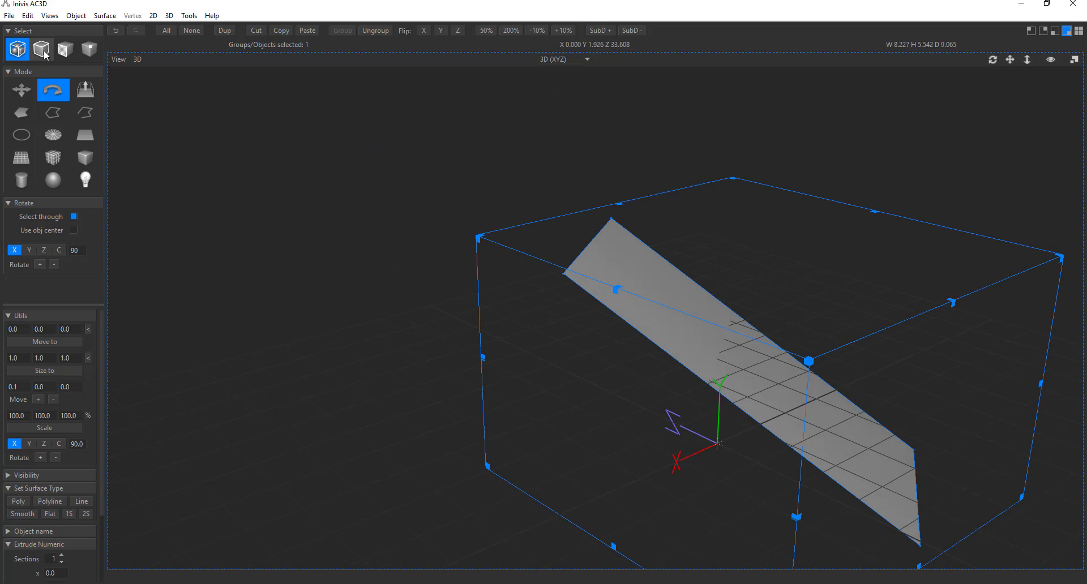
Clear the current model to start with an empty scene.
click(8, 15)
click(17, 28)
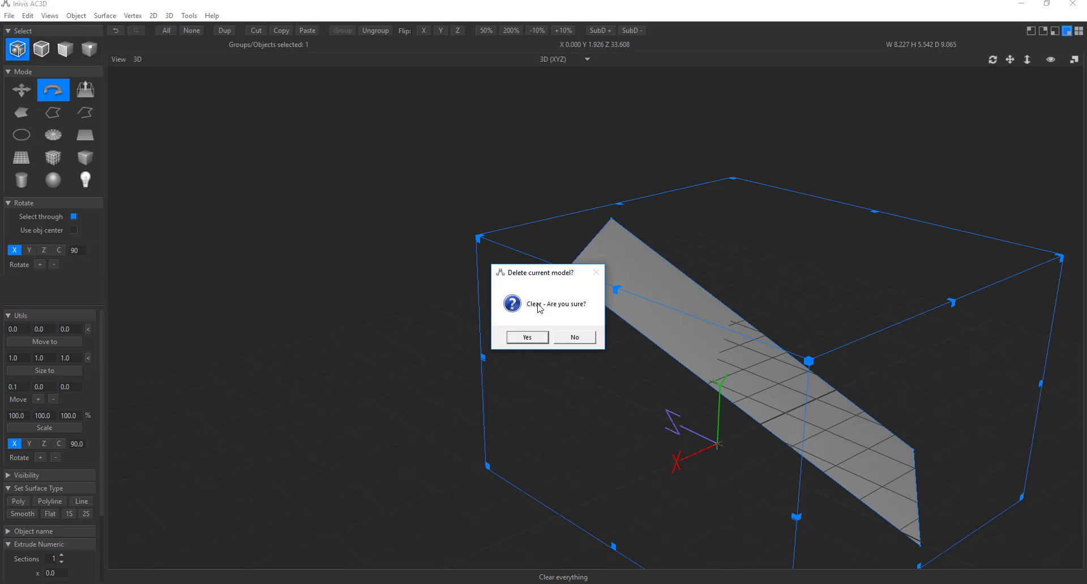
click(536, 335)
middle_drag(580, 355, 453, 297)
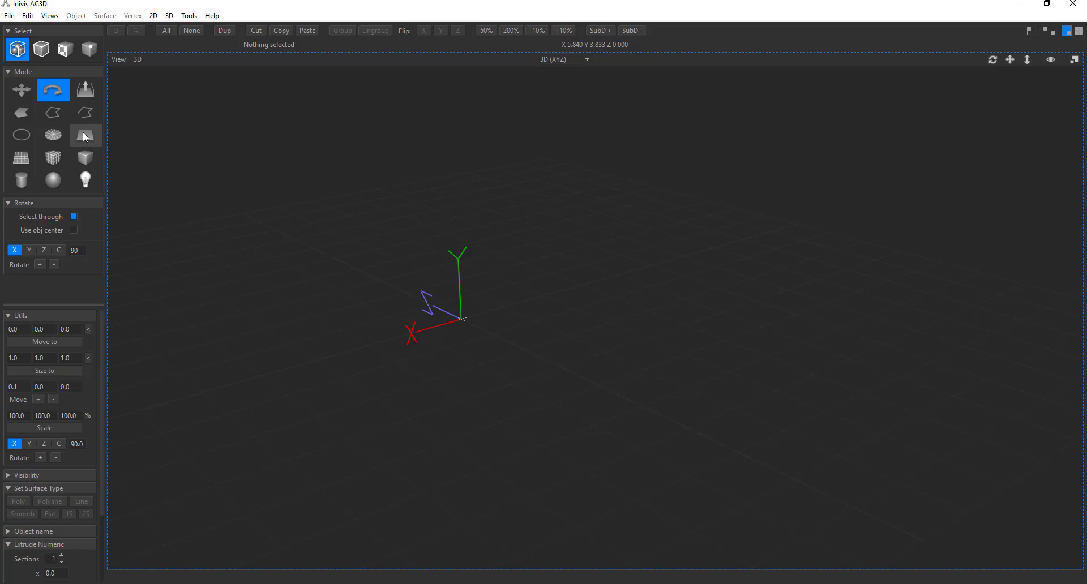
Draw a four-sided polygon around the origin in the 3D view, about 10.56 wide and 4.75 high.
click(22, 115)
click(354, 272)
click(643, 271)
click(747, 363)
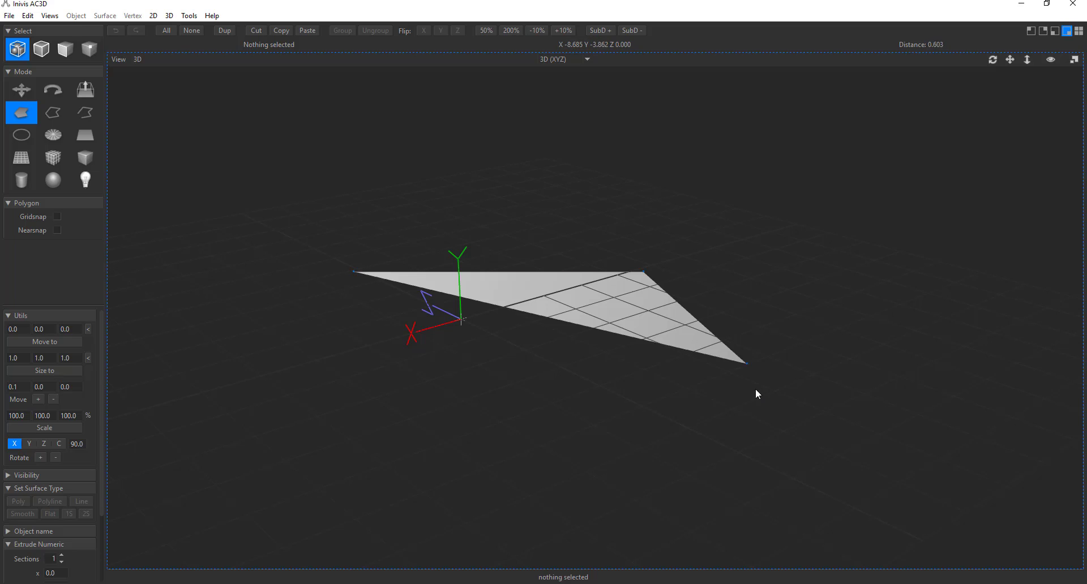
click(481, 417)
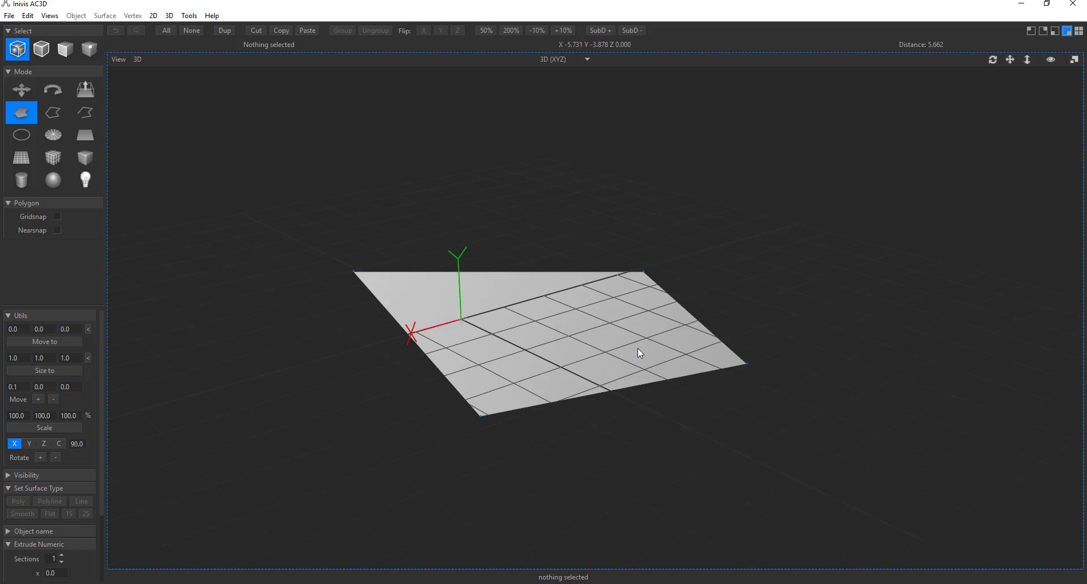
Extrude the polygon freehand in the 3D view and undo the extruded surface's move.
click(85, 90)
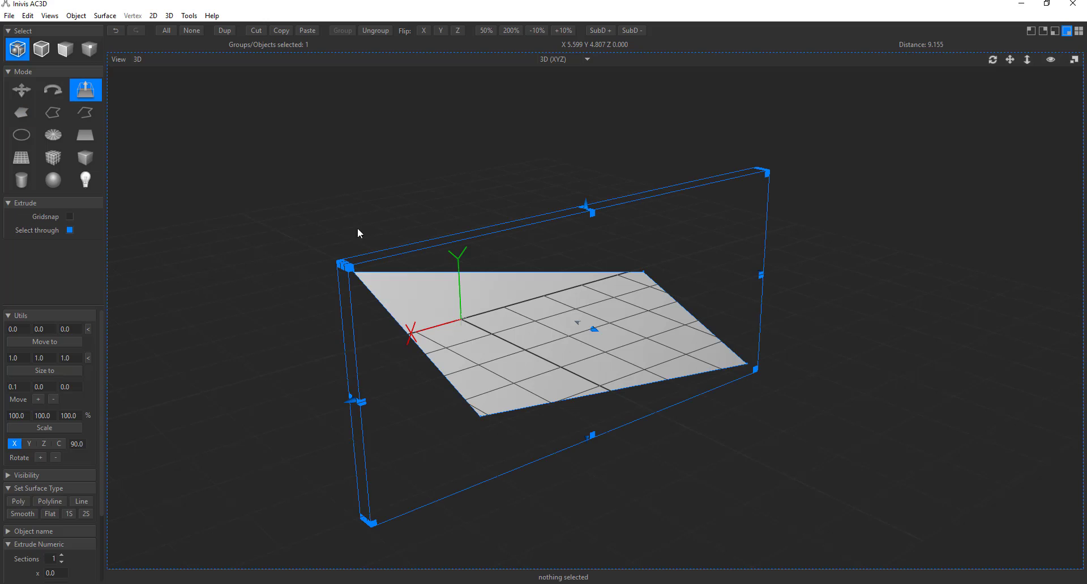
right_drag(573, 386, 575, 422)
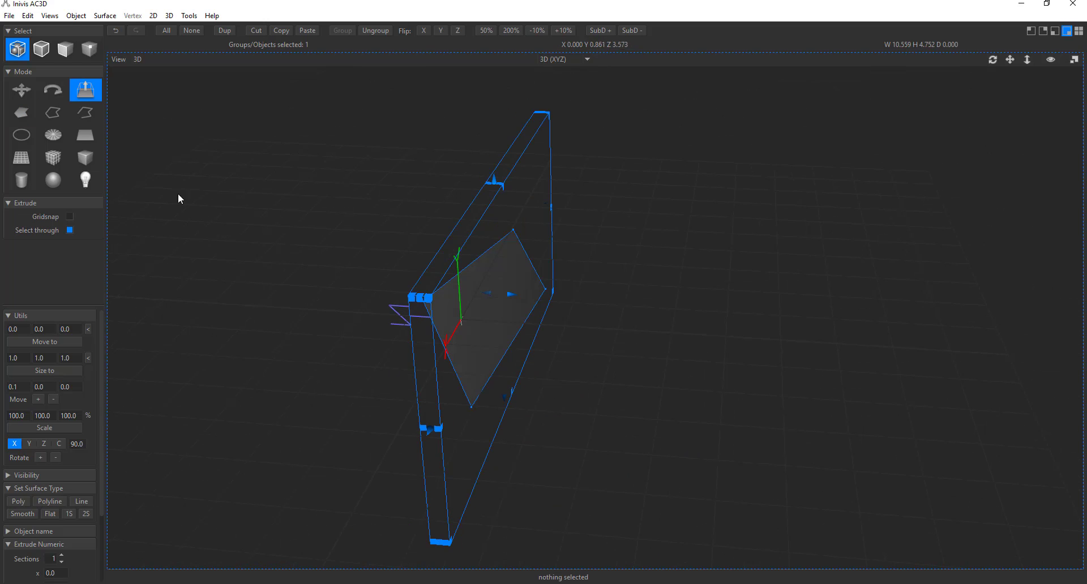
drag(464, 308, 541, 310)
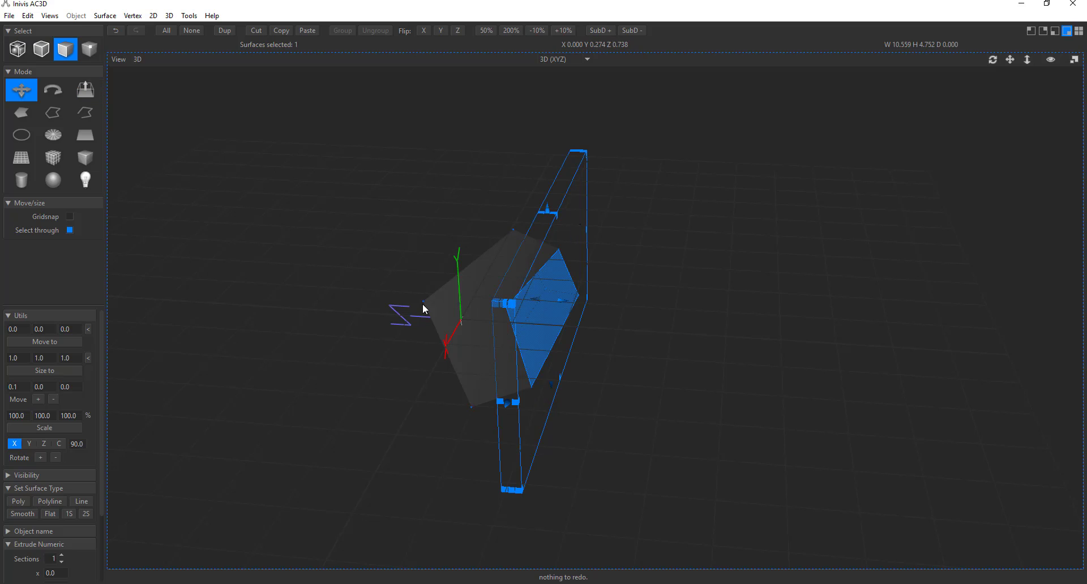
click(116, 32)
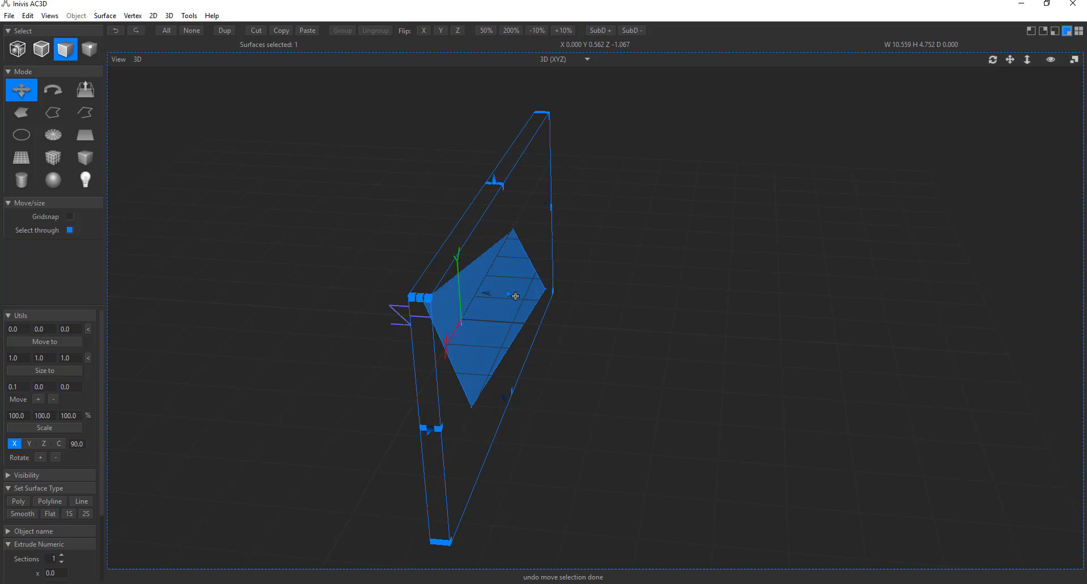
drag(497, 349, 502, 347)
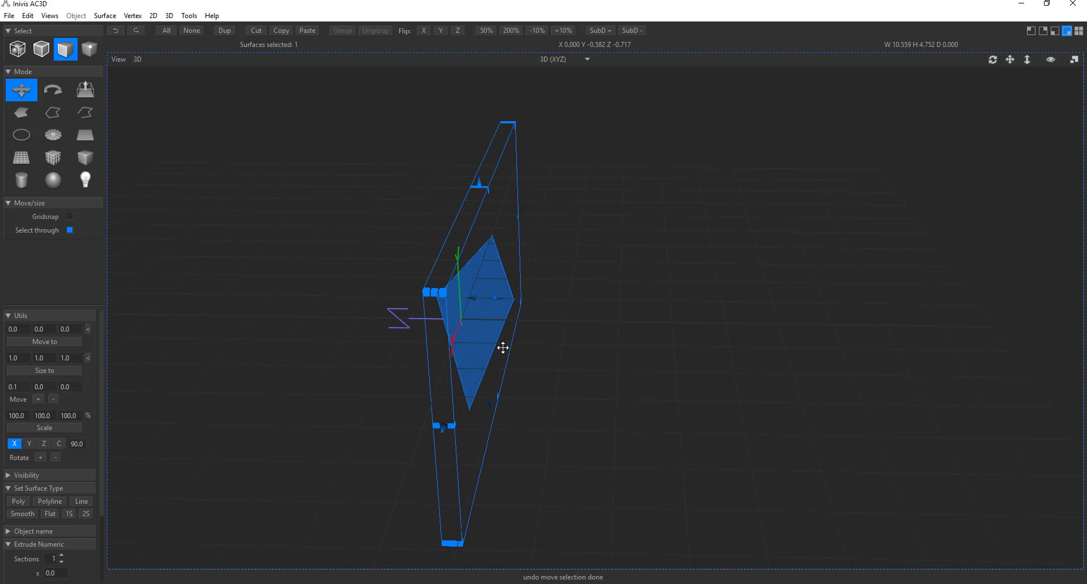
Show all four views and move the selected surface along the Z axis in the top view to give the shape depth.
key(F5)
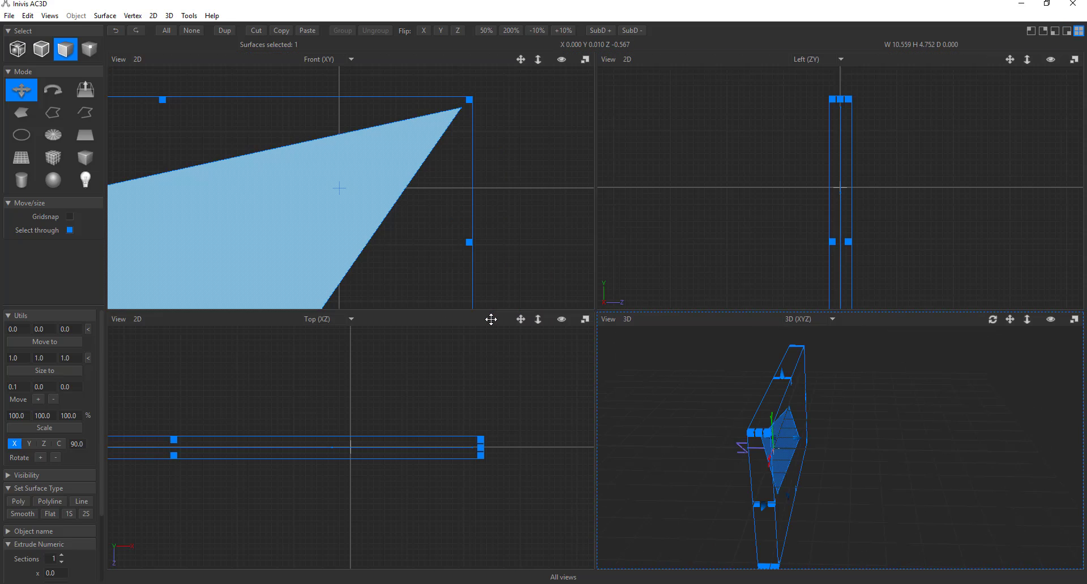
middle_drag(346, 449, 403, 456)
scroll(391, 459, down, 5)
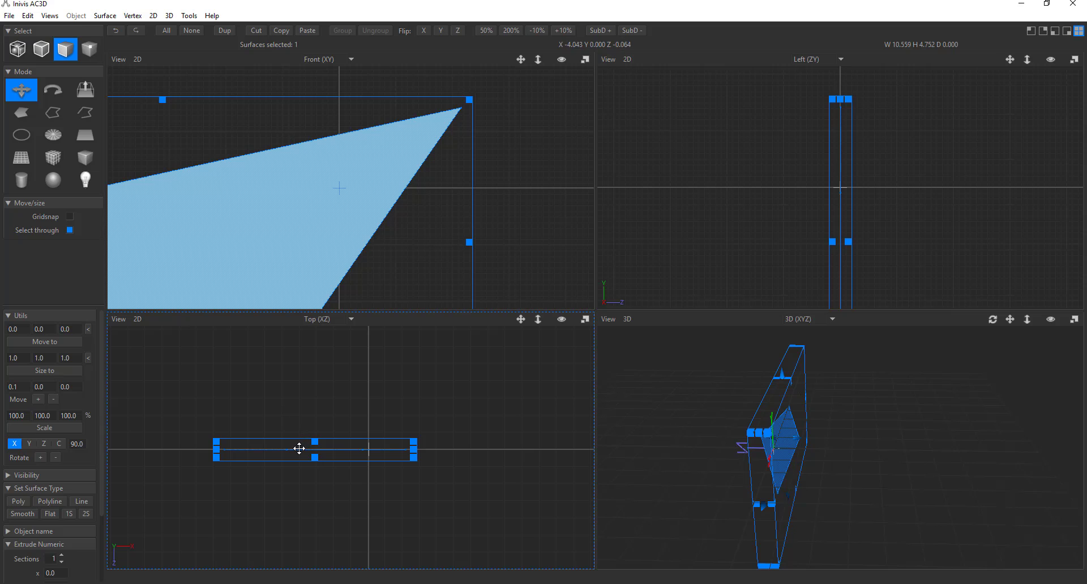
drag(293, 448, 291, 347)
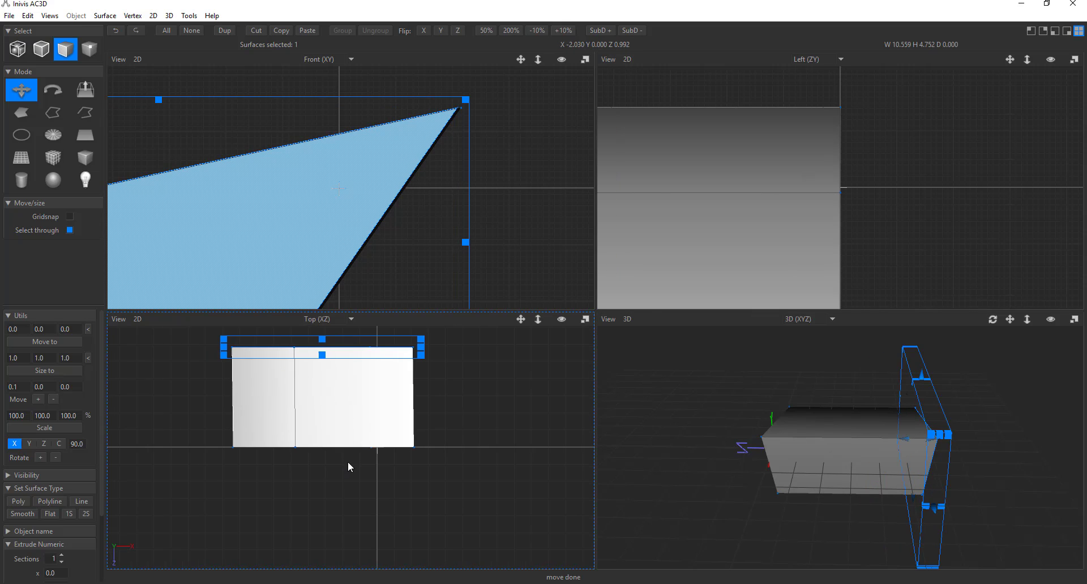
drag(691, 481, 473, 469)
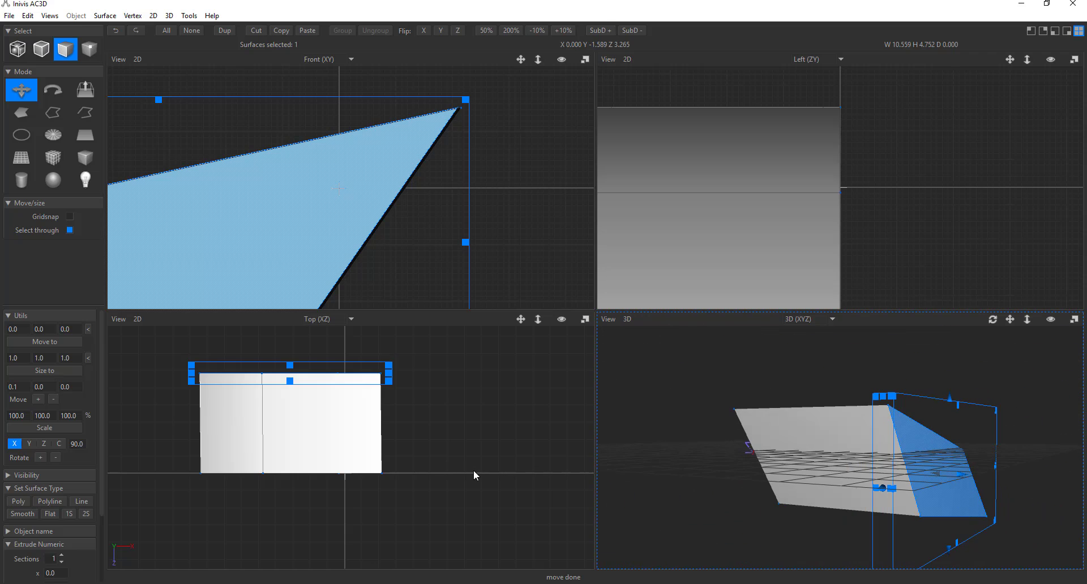
Delete the selected end surface in the front view and all remaining surfaces of the extruded shape.
scroll(345, 169, down, 3)
scroll(332, 172, up, 2)
scroll(332, 173, down, 2)
scroll(335, 174, up, 2)
click(300, 171)
click(314, 86)
click(343, 187)
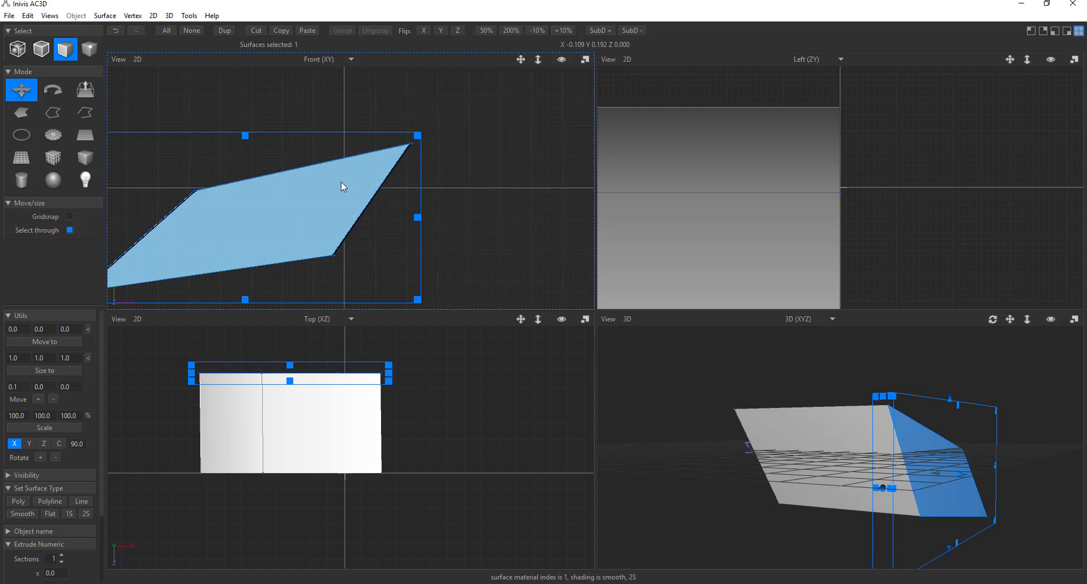
key(Delete)
scroll(326, 146, down, 2)
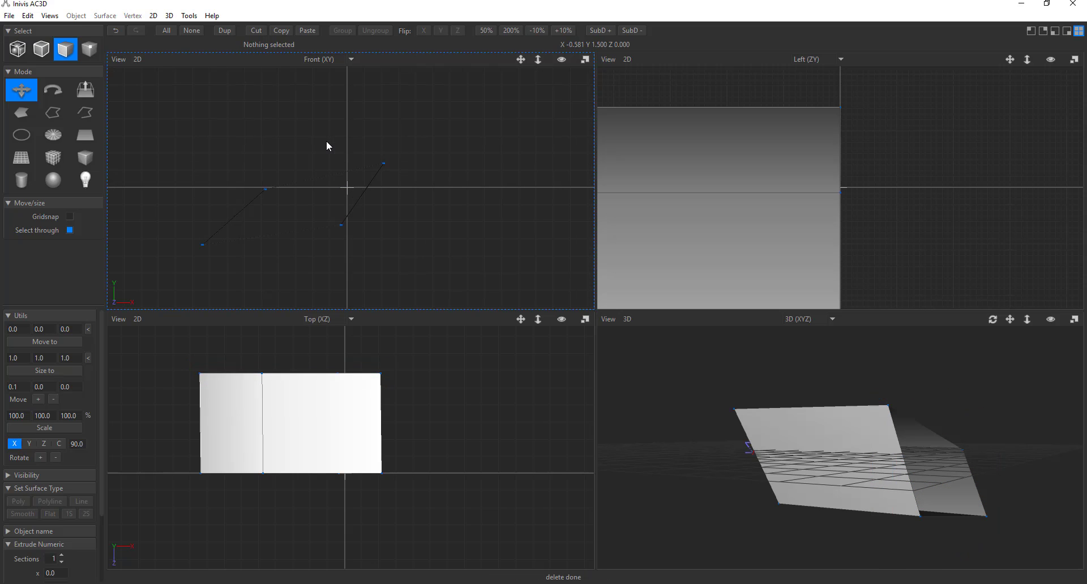
drag(152, 98, 407, 296)
key(Delete)
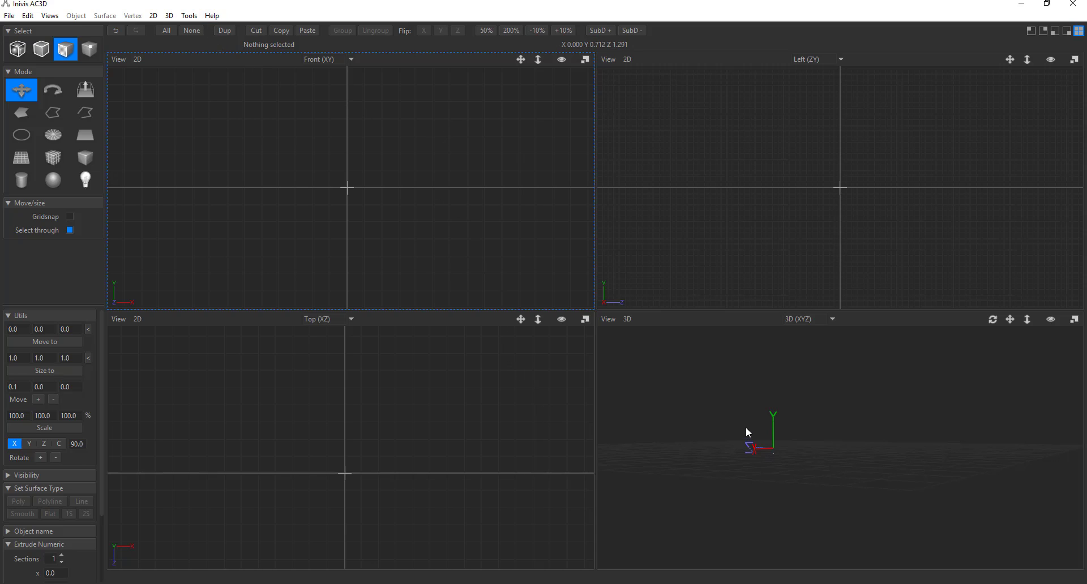
Maximize the 3D view and draw a box about 5.18 wide, 4.02 high and 4.6 deep from the origin.
key(F4)
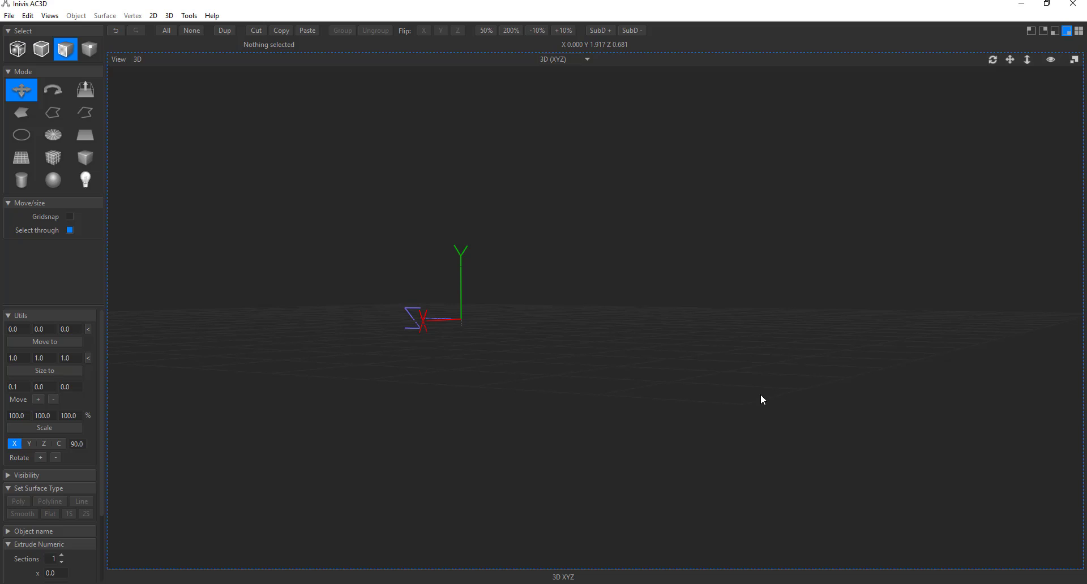
drag(548, 328, 614, 350)
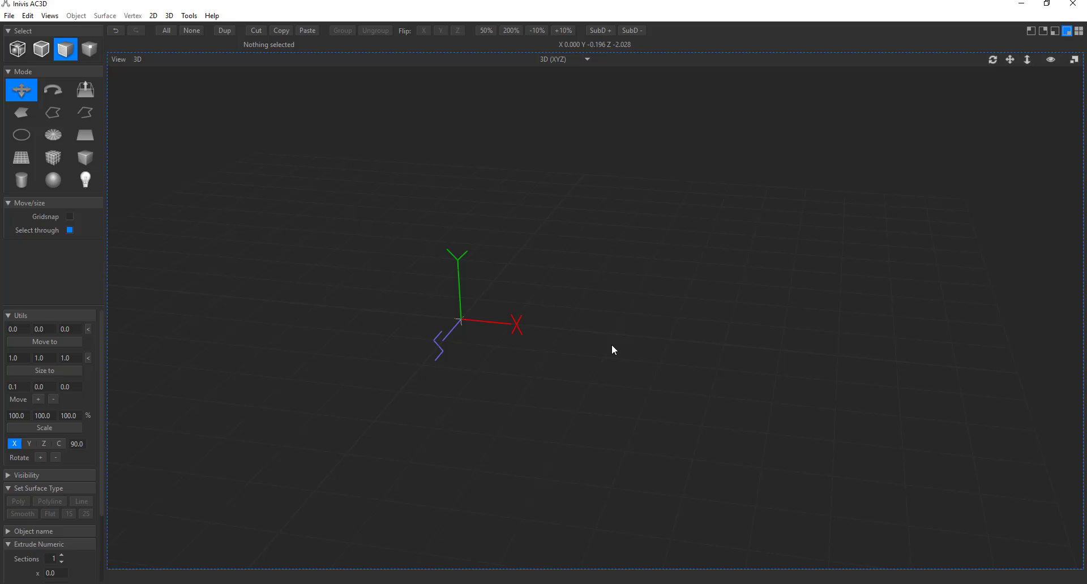
click(85, 162)
drag(459, 311, 623, 477)
scroll(606, 467, down, 4)
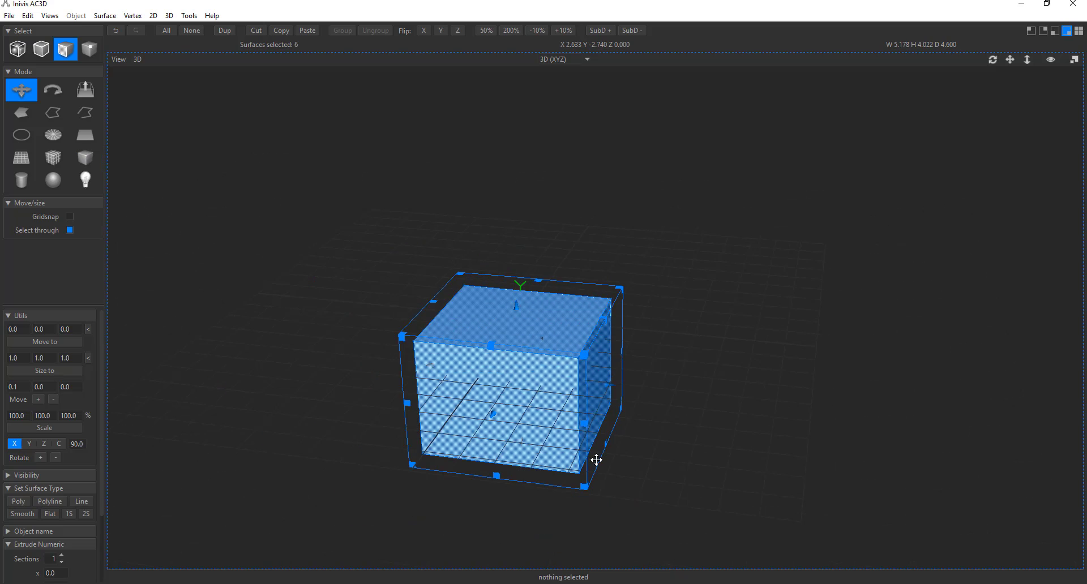
Create greebles on all six surfaces of the box with the Greeble tool's existing bevel and greeble settings.
right_drag(595, 459, 556, 307)
scroll(557, 308, up, 3)
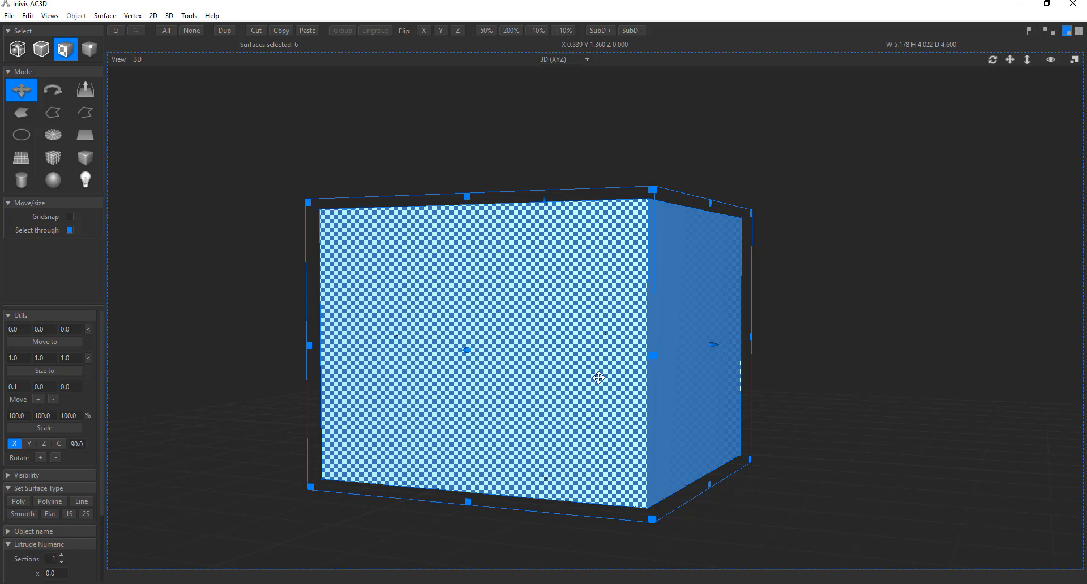
scroll(594, 378, up, 2)
scroll(605, 385, down, 4)
right_drag(617, 390, 702, 334)
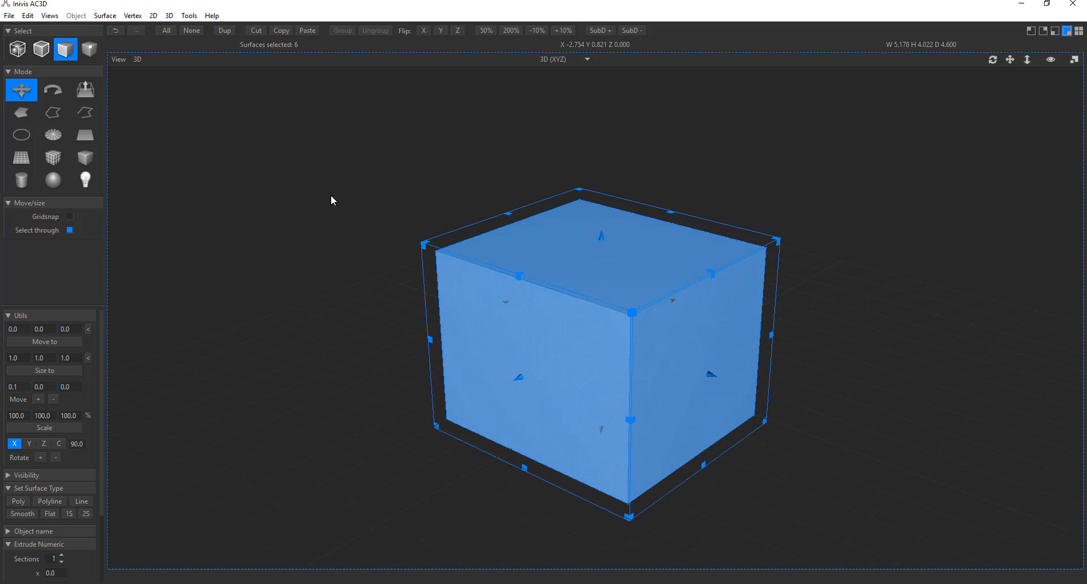
click(193, 16)
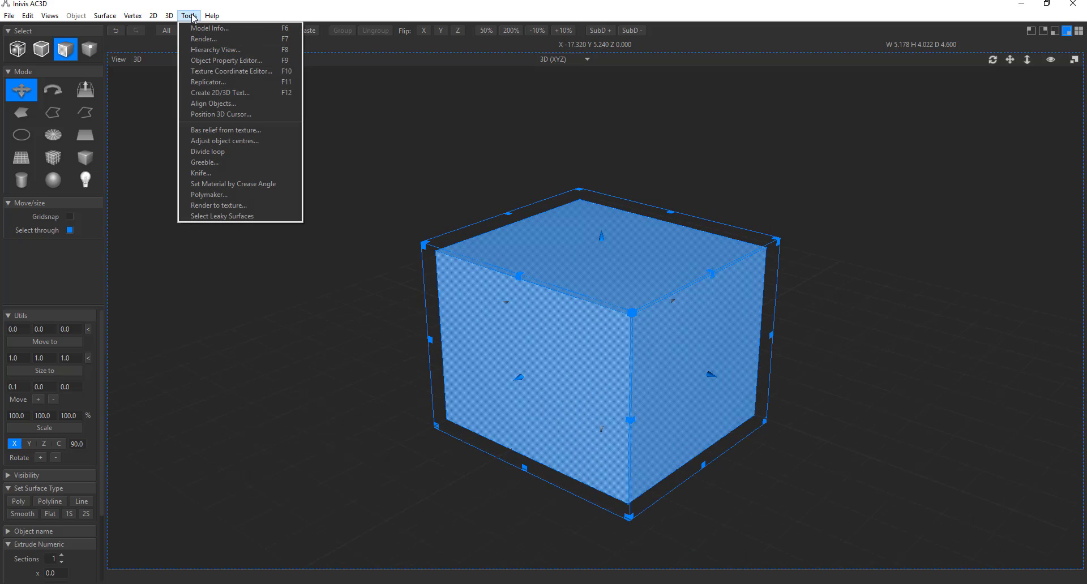
click(231, 162)
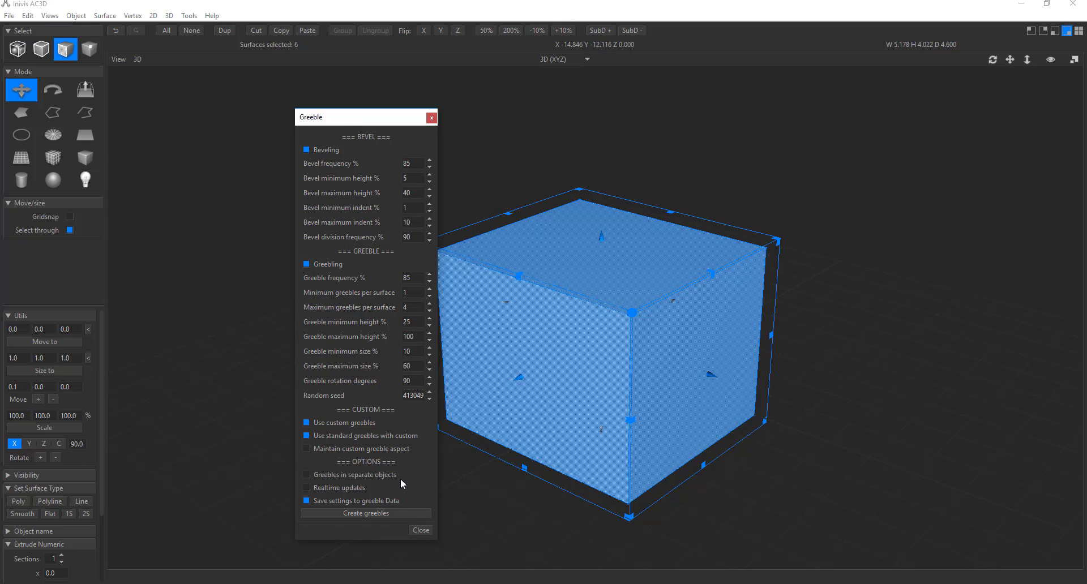
click(378, 513)
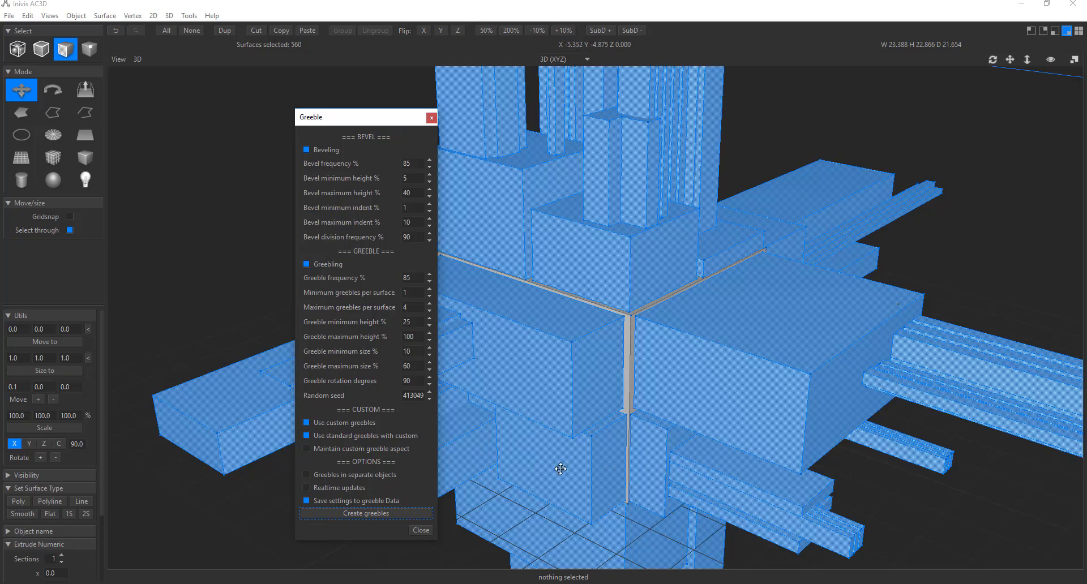
Move the greebled geometry sideways along X, clear of the original box.
scroll(543, 430, up, 6)
scroll(536, 417, down, 10)
right_drag(682, 510, 611, 409)
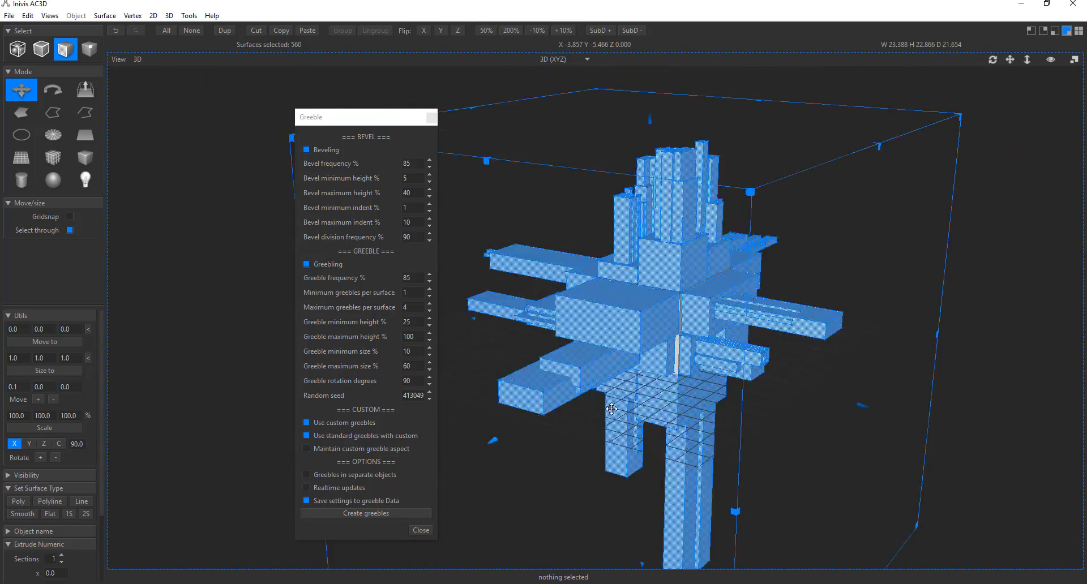
drag(611, 408, 618, 413)
click(751, 324)
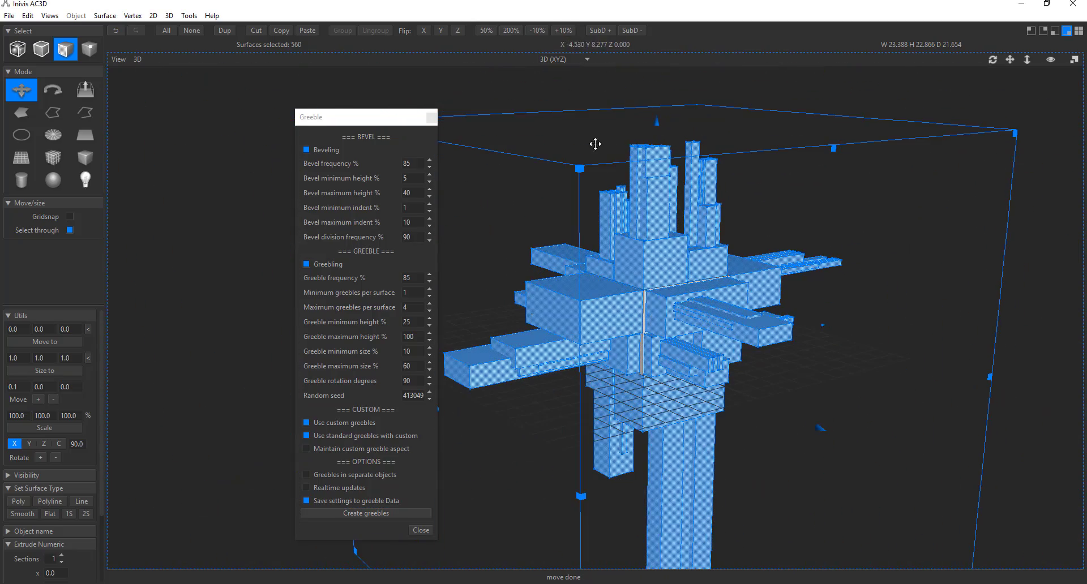
right_drag(837, 321, 796, 311)
scroll(741, 294, up, 5)
scroll(793, 340, down, 8)
right_drag(823, 373, 780, 352)
drag(611, 284, 822, 265)
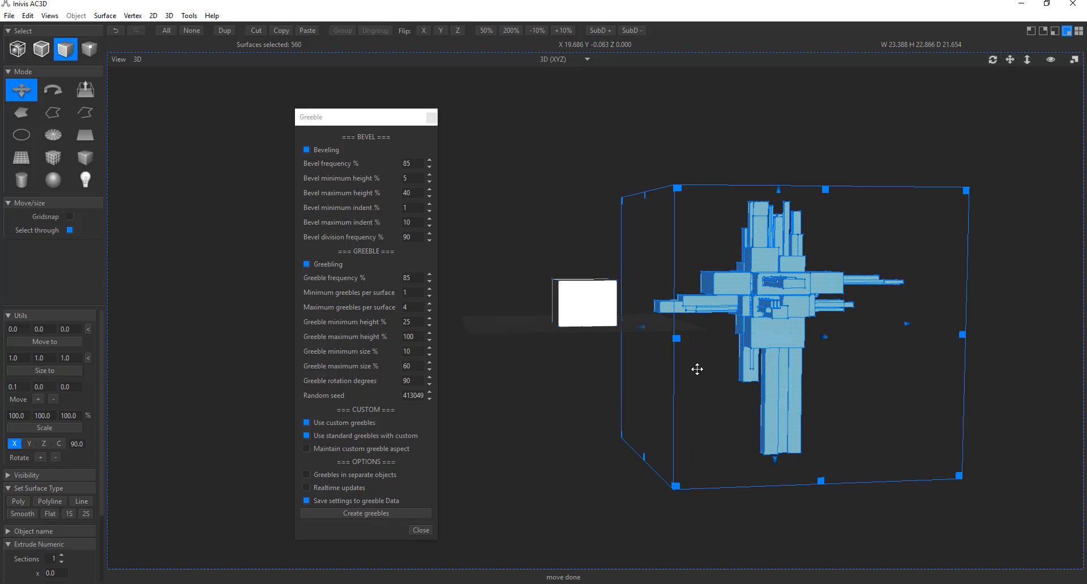
Create greebles with the same settings on only the front surface of the original box.
click(612, 398)
click(586, 308)
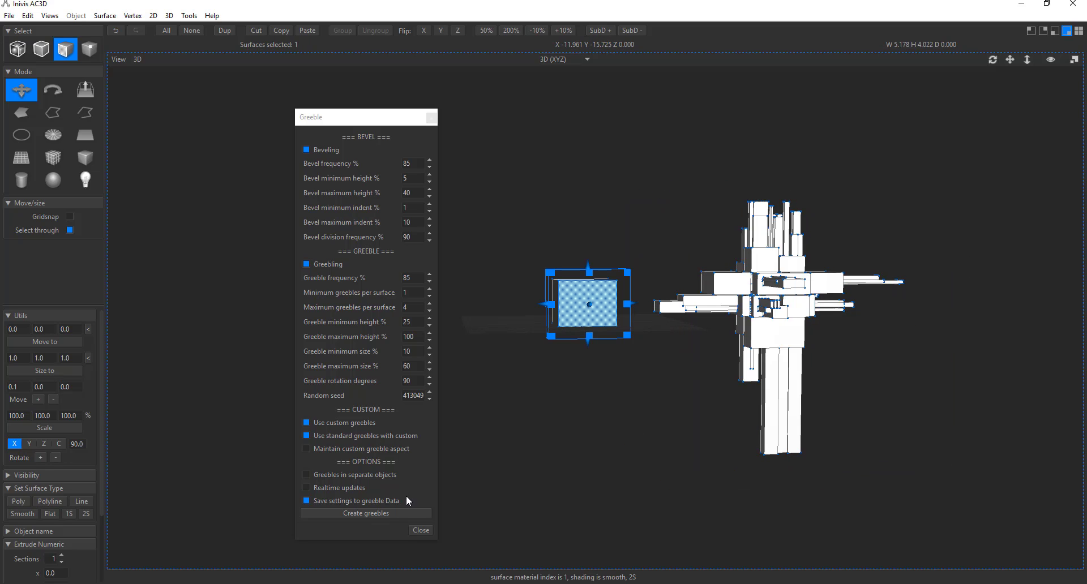
click(396, 513)
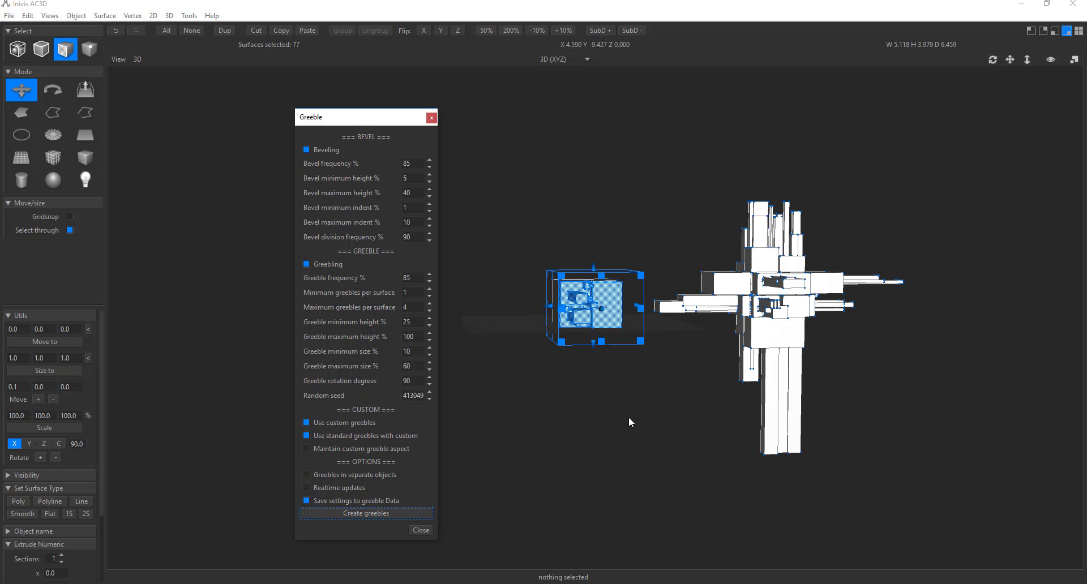
Move the newly greebled front surface sideways, well away from the box, and clear the selection.
middle_drag(636, 386, 700, 392)
scroll(707, 347, up, 5)
scroll(707, 347, down, 5)
drag(709, 373, 866, 357)
click(686, 379)
middle_drag(684, 387, 580, 278)
scroll(586, 236, up, 5)
middle_drag(587, 234, 616, 311)
drag(616, 310, 640, 335)
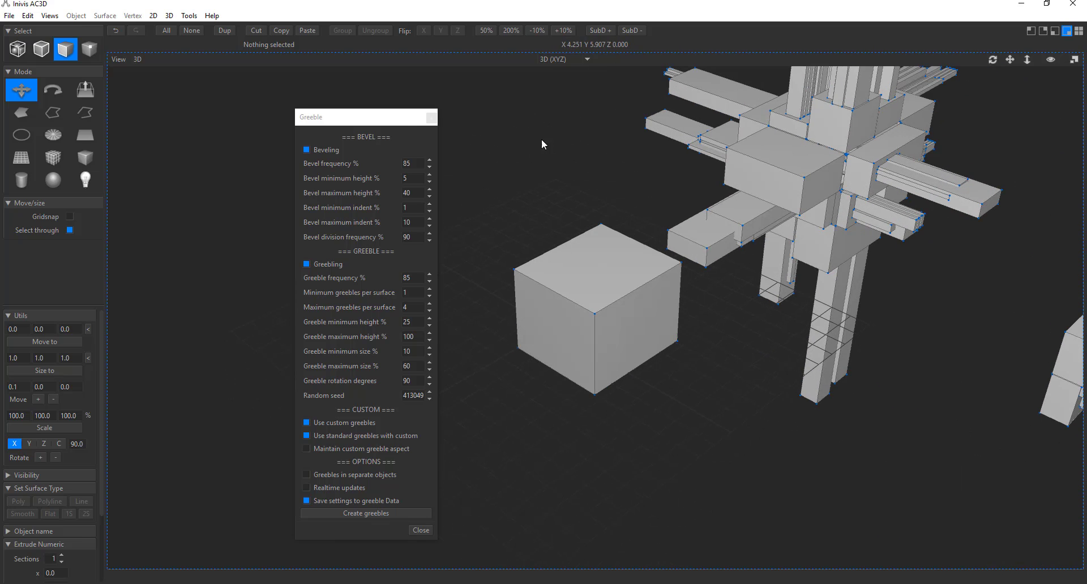
Close the Greeble dialog and select a single vertical surface of the plain box.
click(432, 119)
drag(499, 214, 593, 273)
scroll(533, 191, up, 5)
scroll(532, 190, down, 5)
click(593, 273)
Deselect the box's surface and set the selection mode to surface.
click(40, 50)
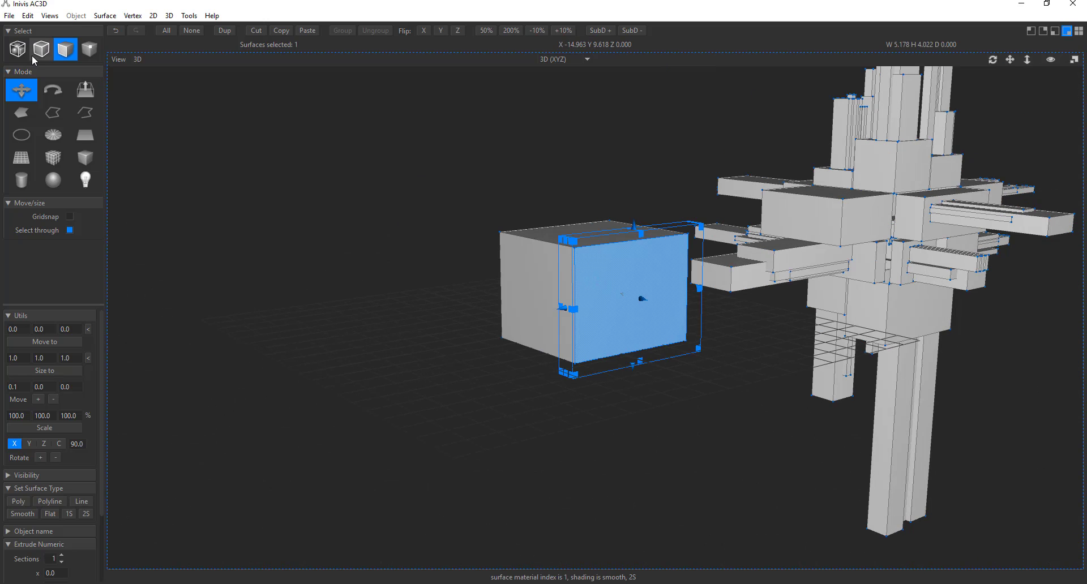
click(391, 199)
click(65, 50)
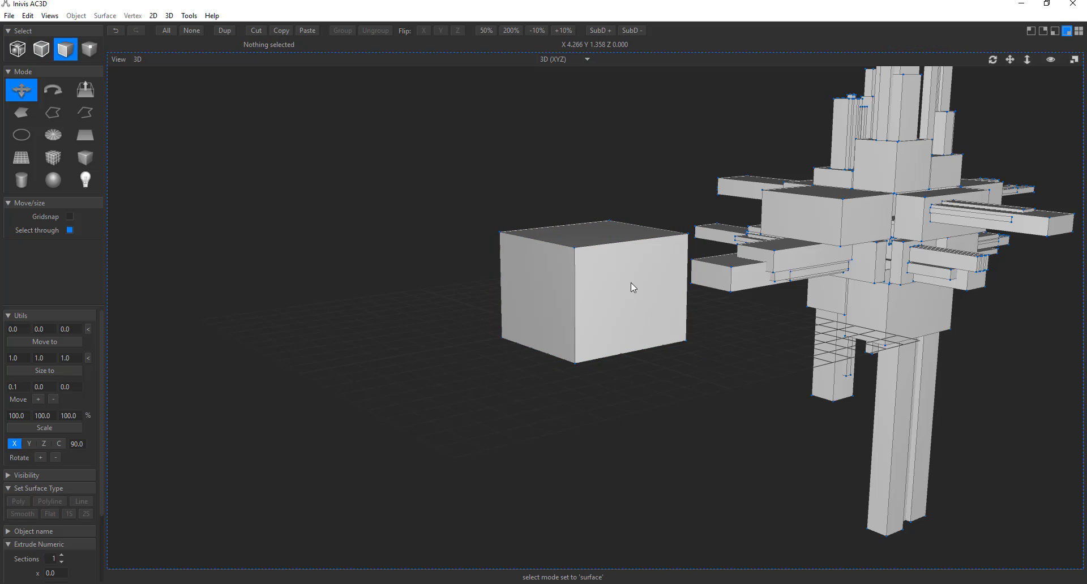
Select the four surfaces that loop around the box and split them with the Divide loop tool.
drag(629, 284, 611, 292)
drag(564, 206, 572, 433)
drag(631, 363, 591, 293)
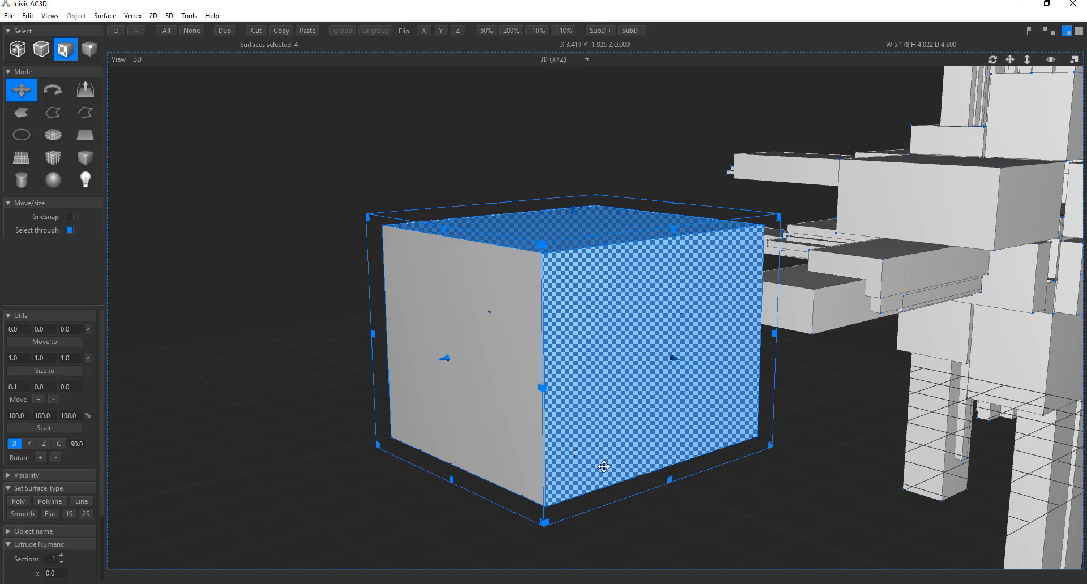
click(189, 16)
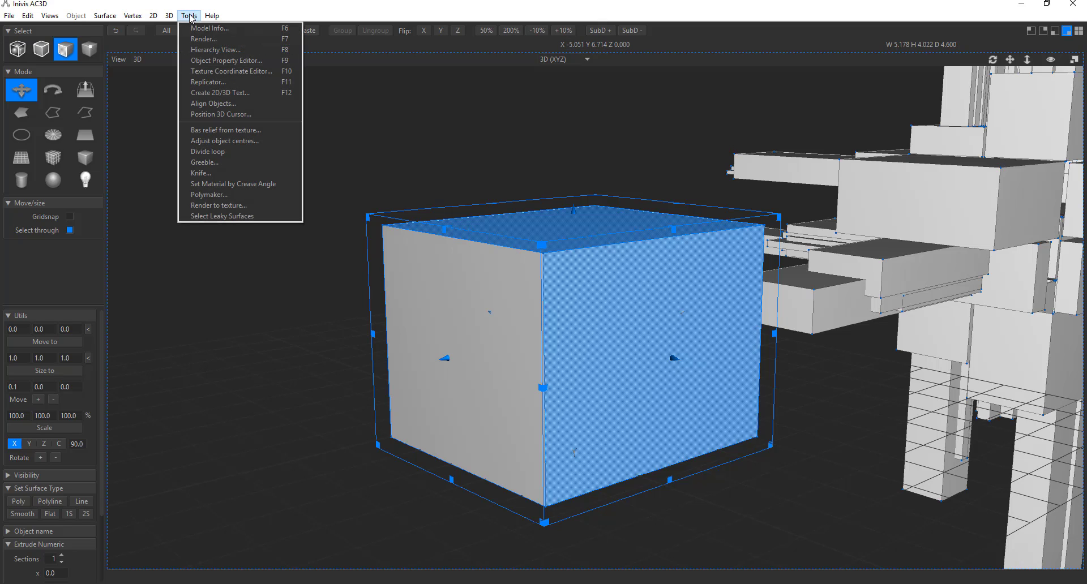
click(224, 153)
click(300, 287)
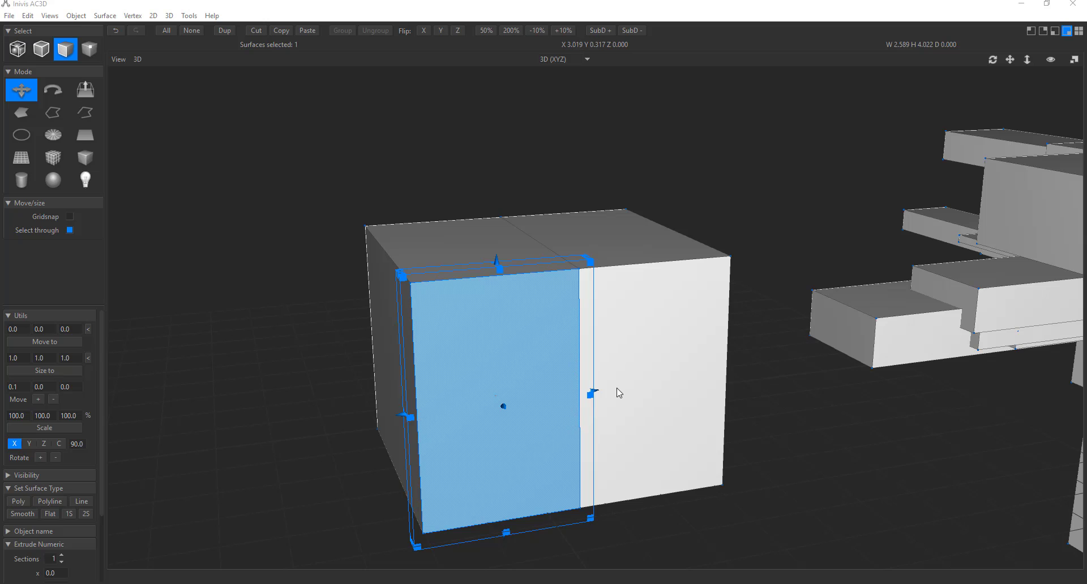
Divide the selected half of the box's split vertical side into four smaller surfaces.
right_drag(650, 397, 409, 128)
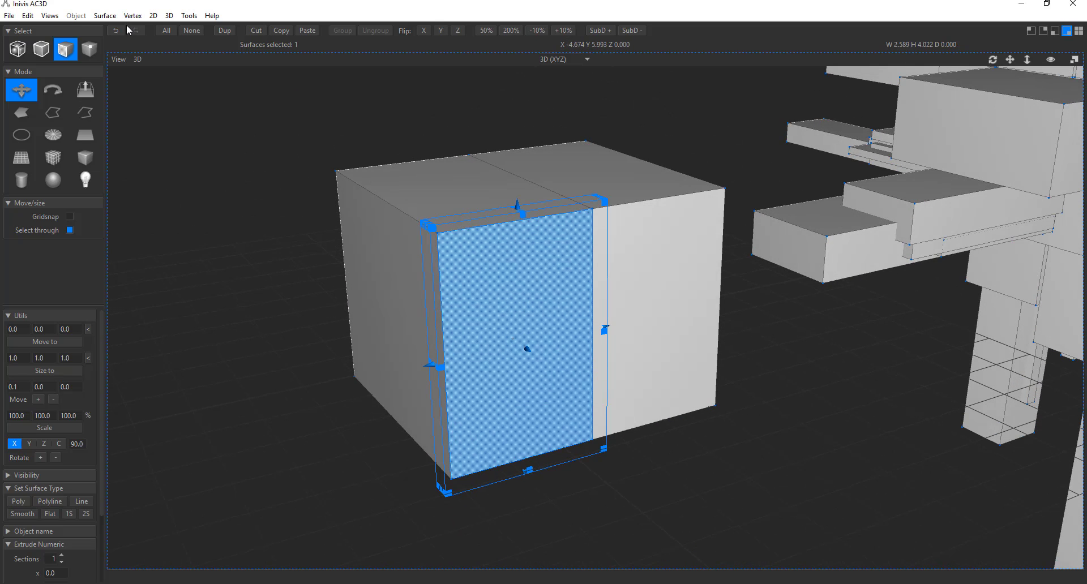
click(105, 17)
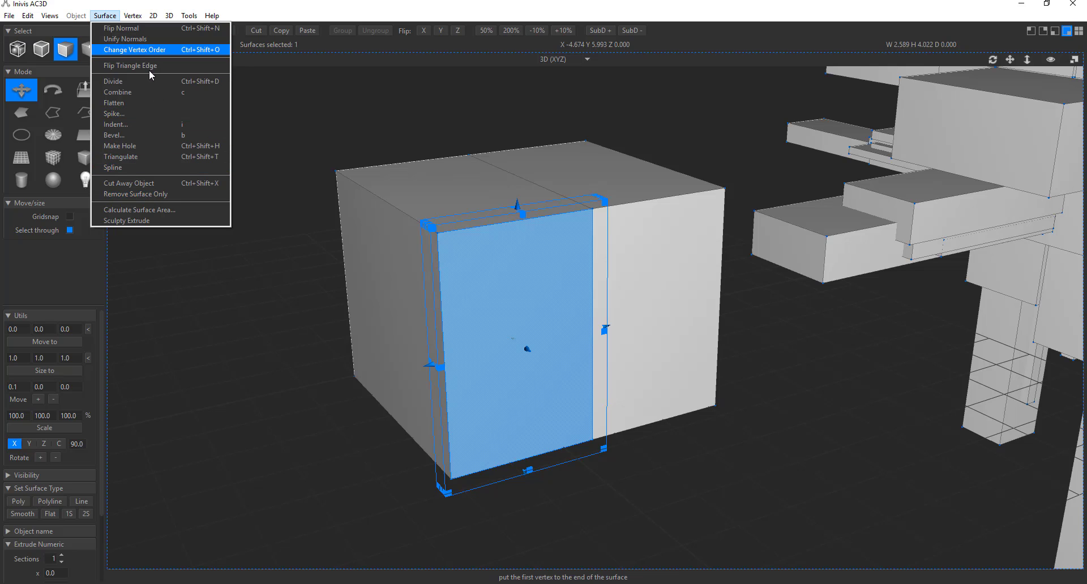
click(121, 82)
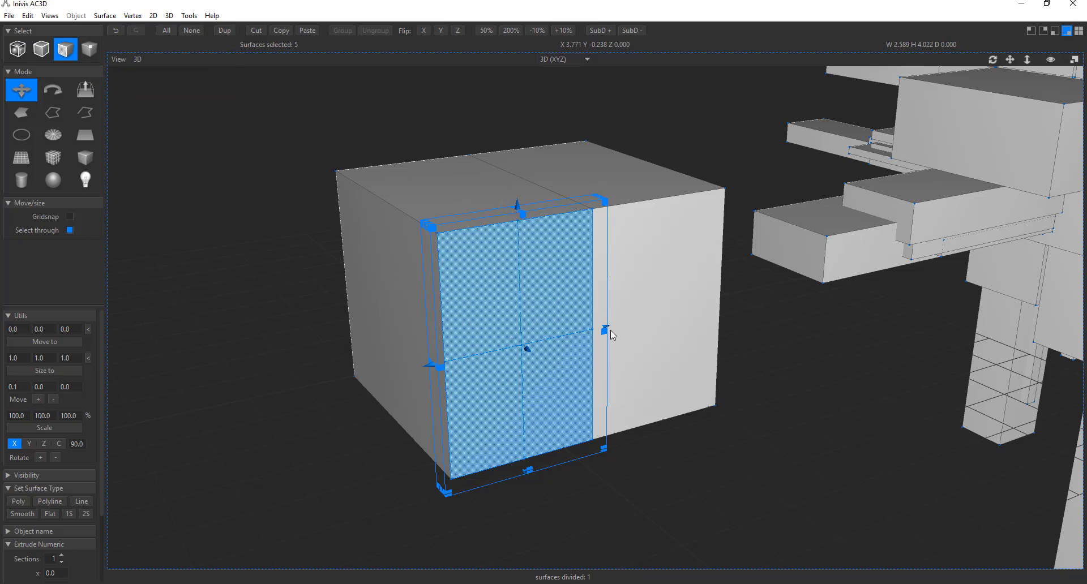
Select the remaining undivided half of the same vertical side and divide that surface as well.
right_drag(611, 335, 599, 332)
click(575, 218)
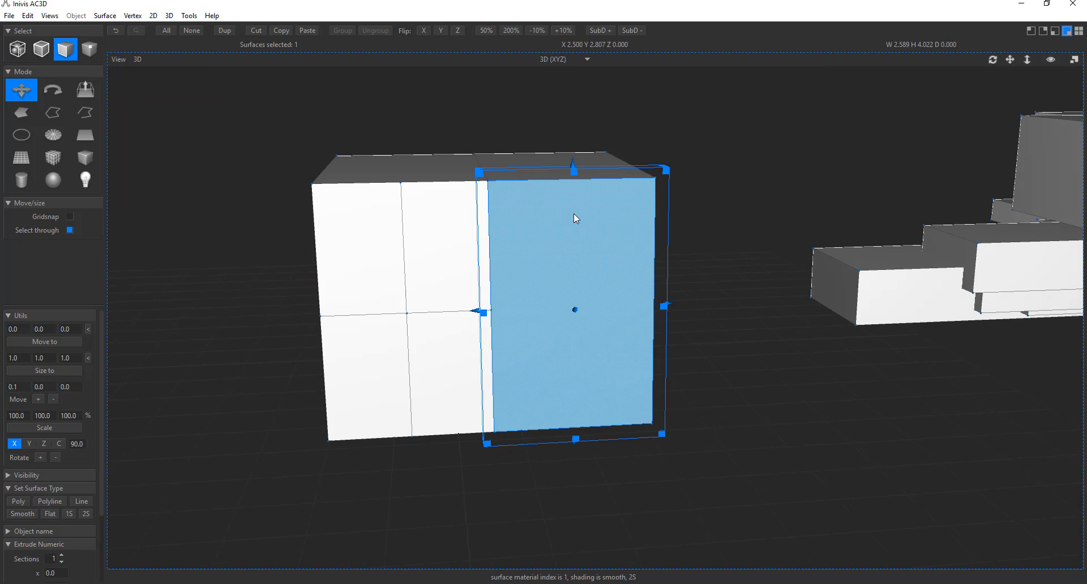
click(115, 16)
click(131, 82)
right_drag(453, 233, 509, 261)
key(ctrl+y)
drag(508, 264, 570, 243)
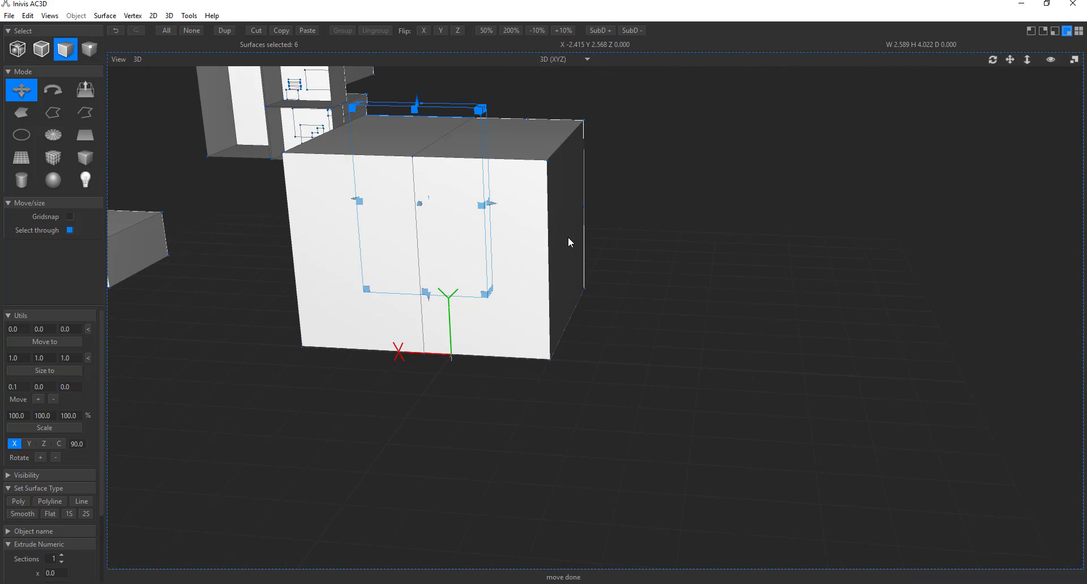
Turn the box around and select one half of its split top surface.
right_drag(568, 242, 582, 402)
click(583, 405)
right_drag(442, 145, 475, 193)
click(423, 194)
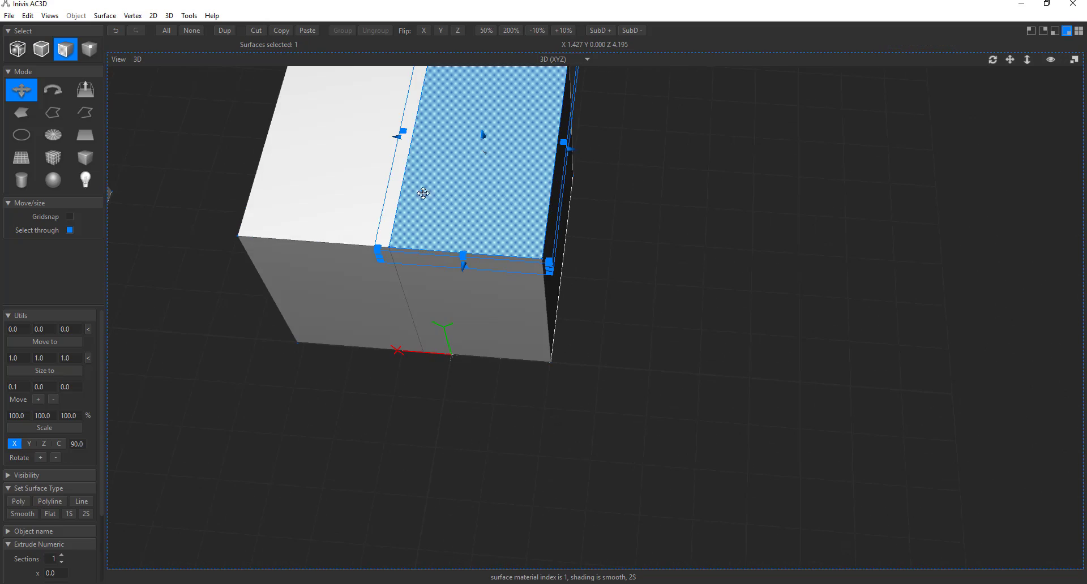
middle_drag(423, 194, 429, 267)
right_drag(429, 267, 407, 211)
scroll(406, 211, up, 5)
scroll(405, 211, down, 5)
drag(453, 262, 412, 245)
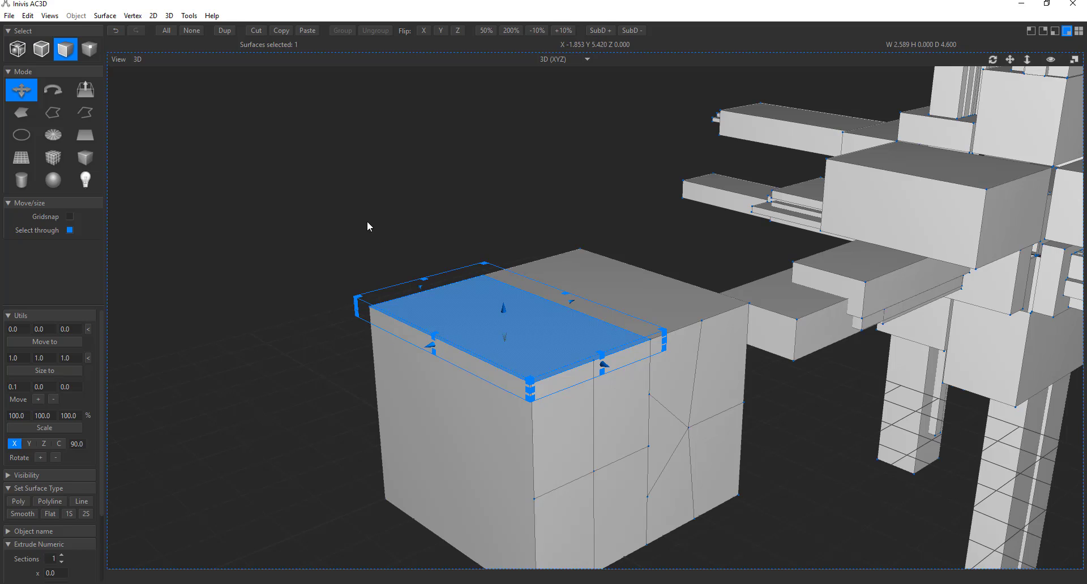
click(106, 17)
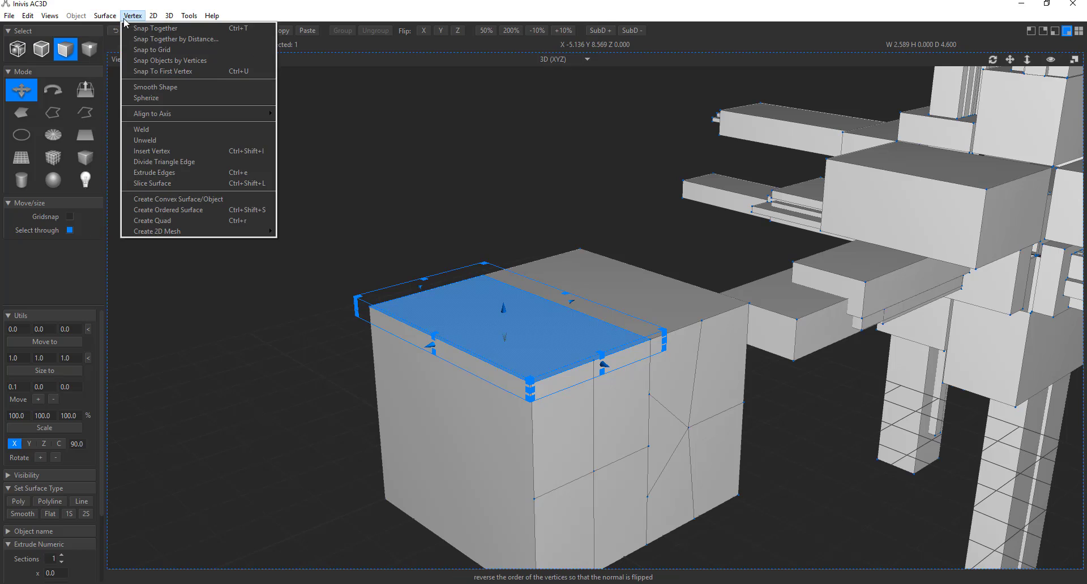
mouse_move(128, 12)
click(85, 250)
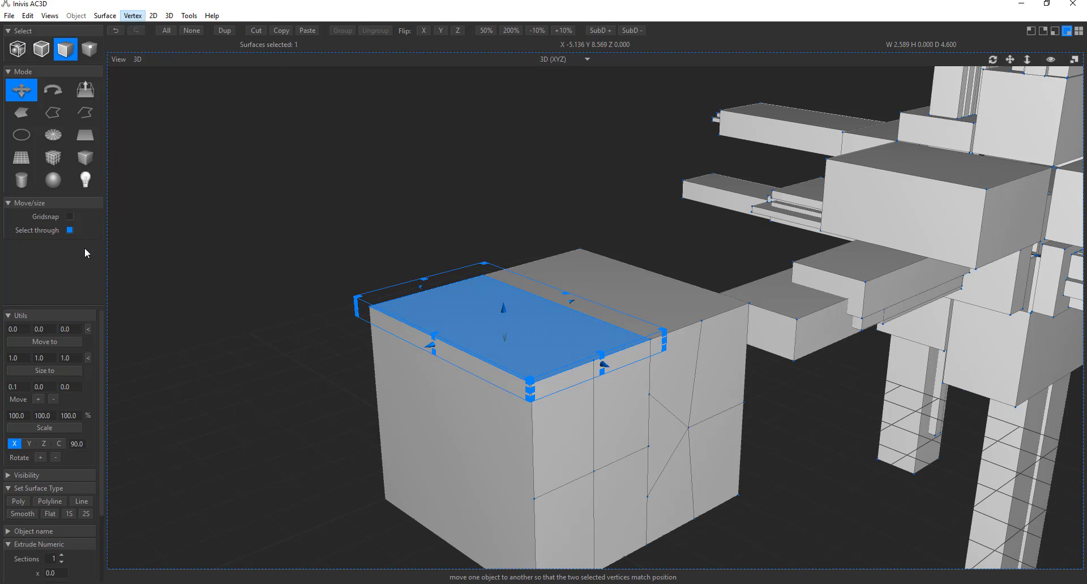
Set the selection mode to object, move the whole divided box well away from the greebled object, and clear the selection.
middle_drag(559, 309, 500, 288)
scroll(538, 304, down, 2)
click(41, 50)
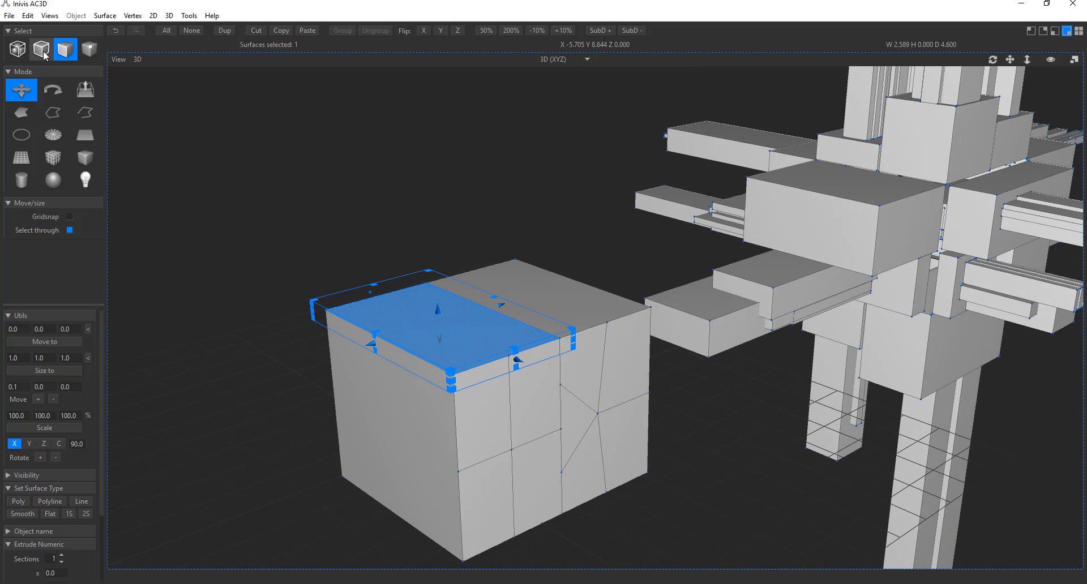
middle_drag(569, 381, 599, 350)
scroll(560, 351, up, 3)
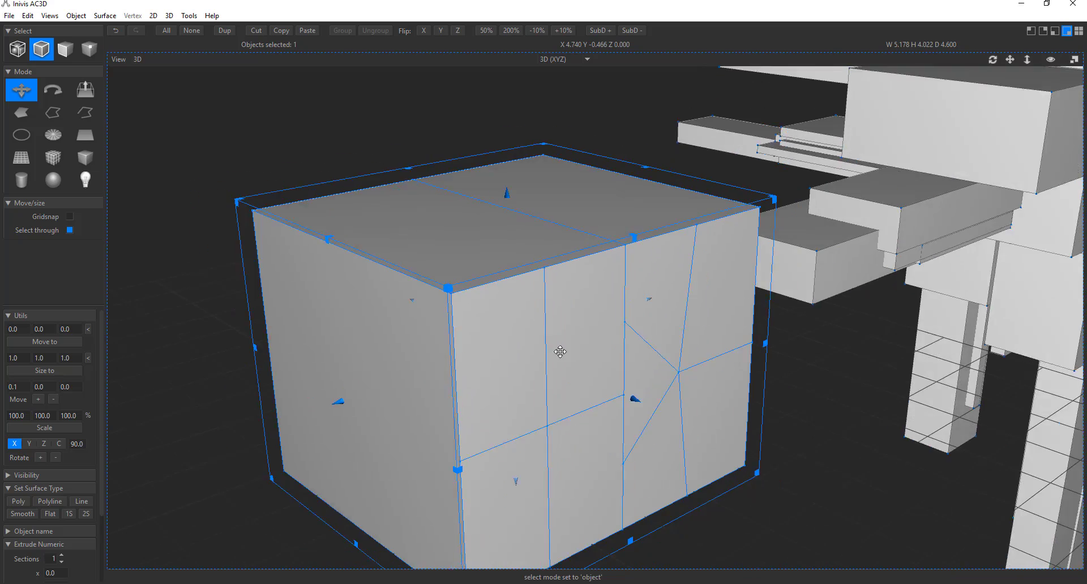
scroll(560, 351, down, 6)
drag(613, 355, 346, 243)
click(562, 311)
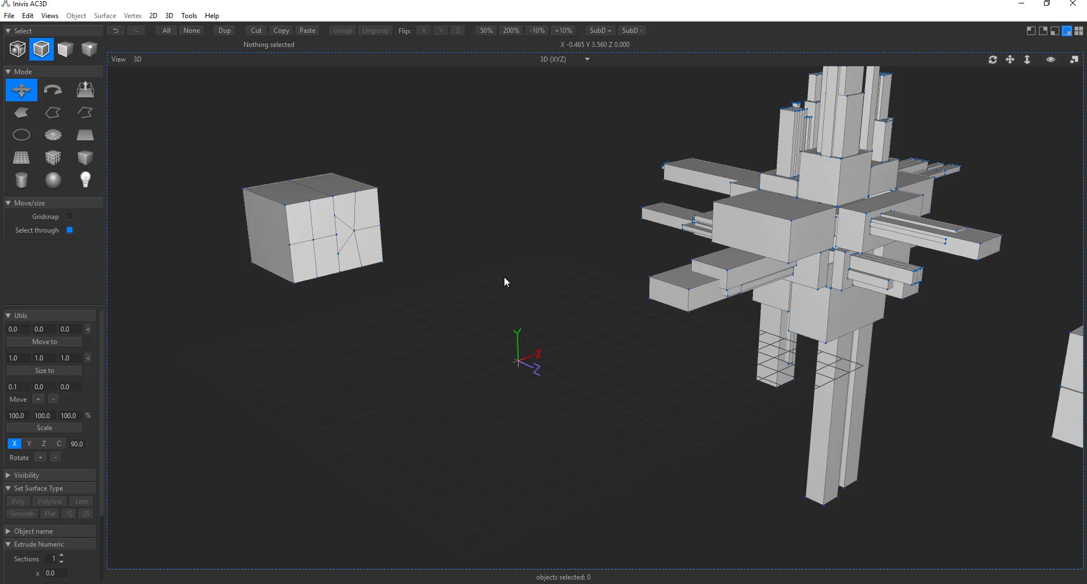
Open the Polymaker polyhedron plugin and look through the shapes in its stell group.
click(188, 16)
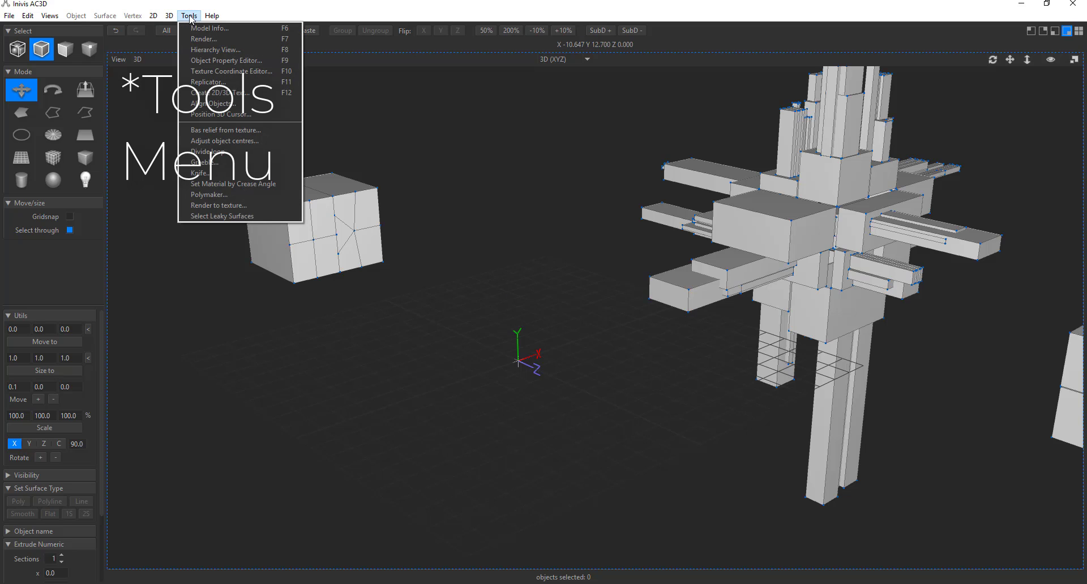
click(225, 194)
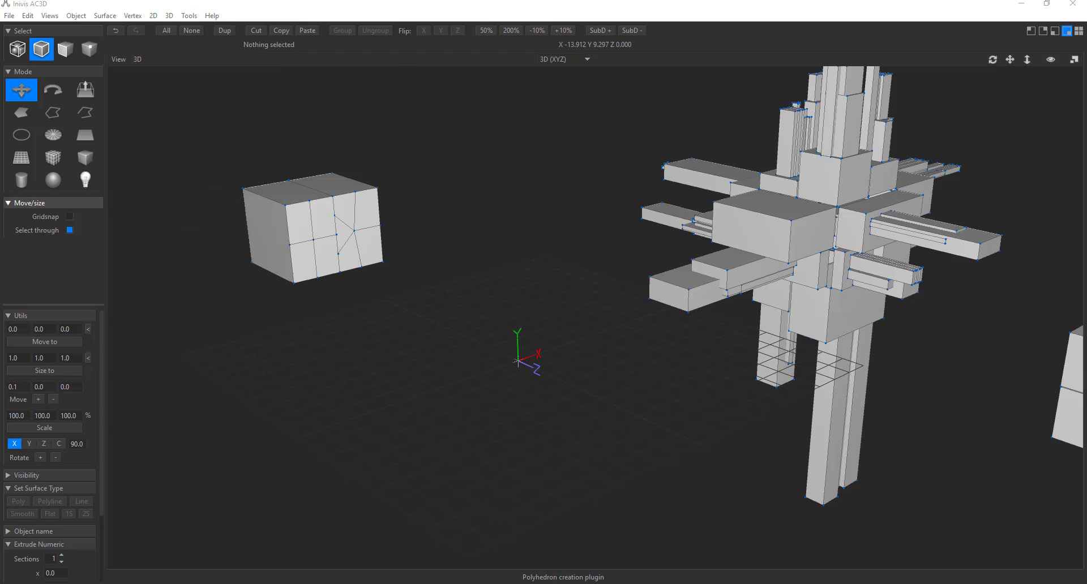
drag(178, 223, 262, 170)
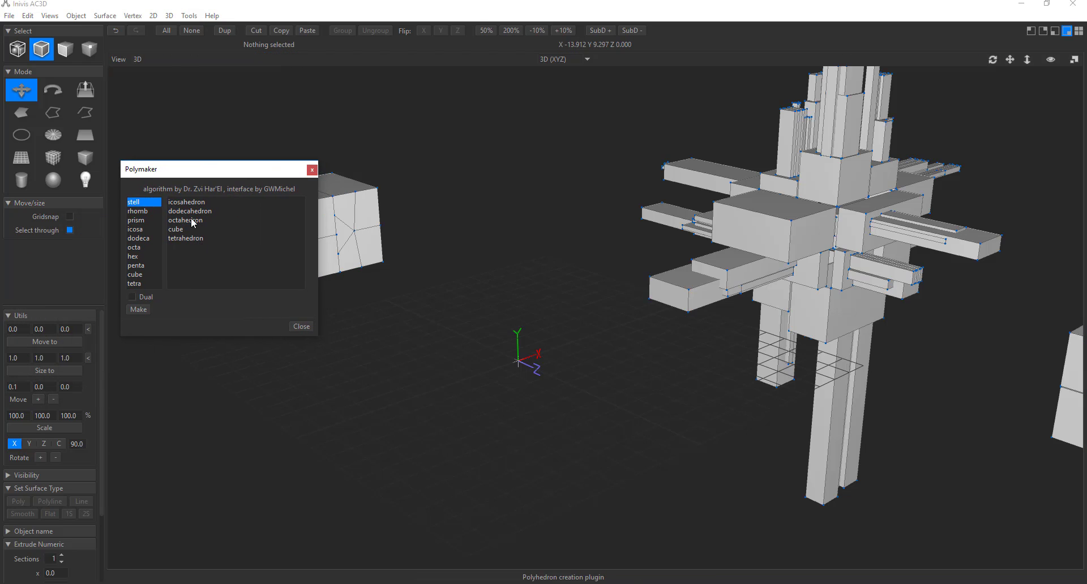
click(186, 203)
click(185, 213)
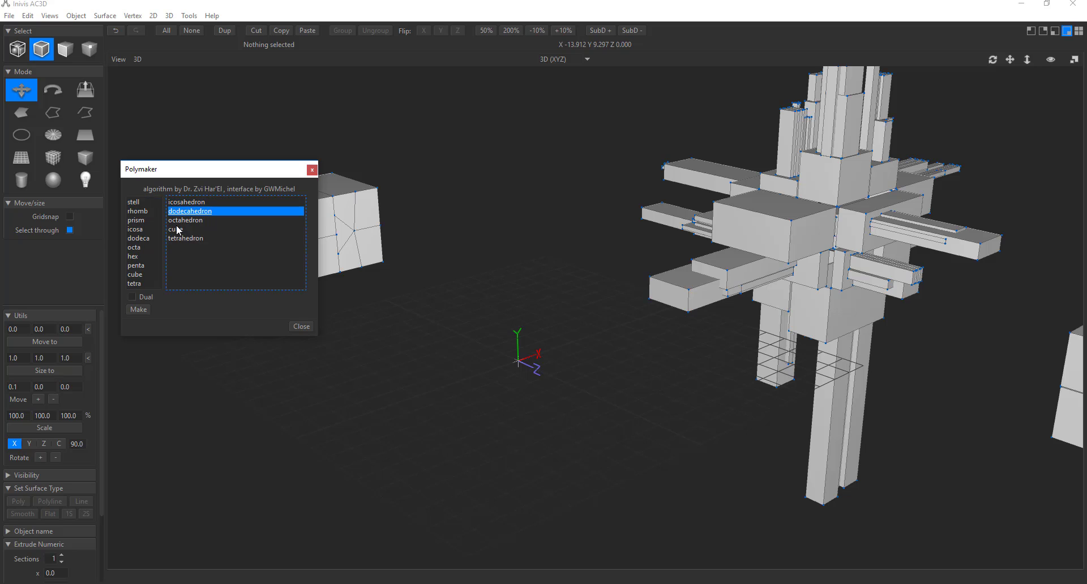
click(177, 222)
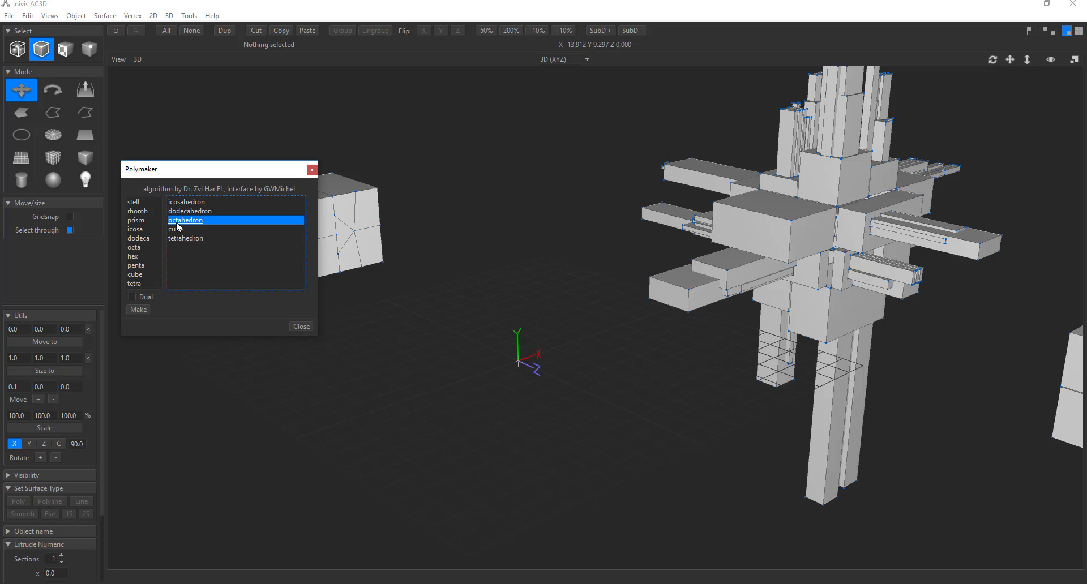
click(141, 204)
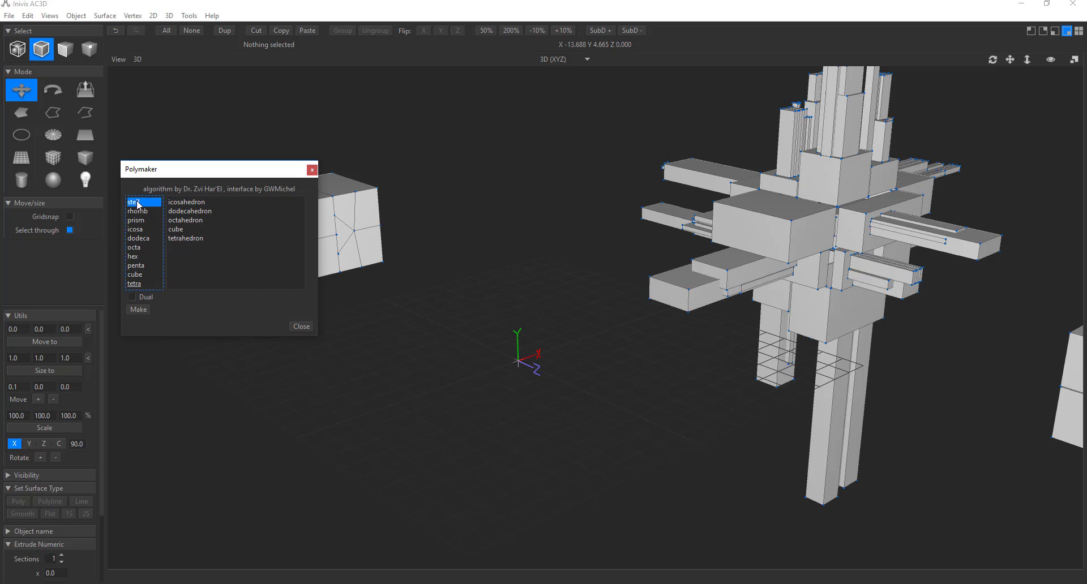
Make a tetrahemihexahedron from Polymaker's tetra group and view the new shape up close.
click(139, 285)
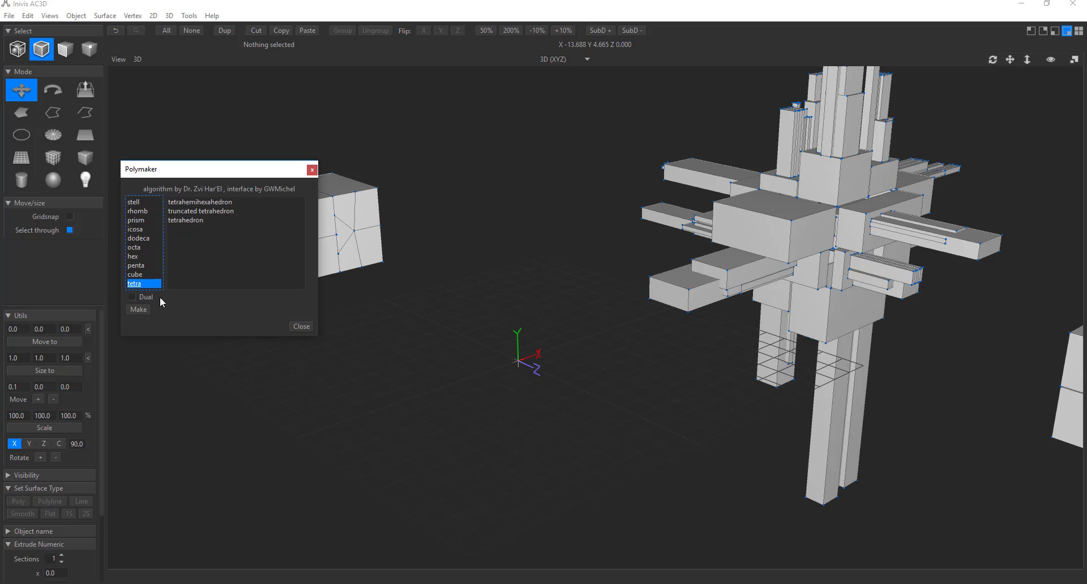
click(179, 221)
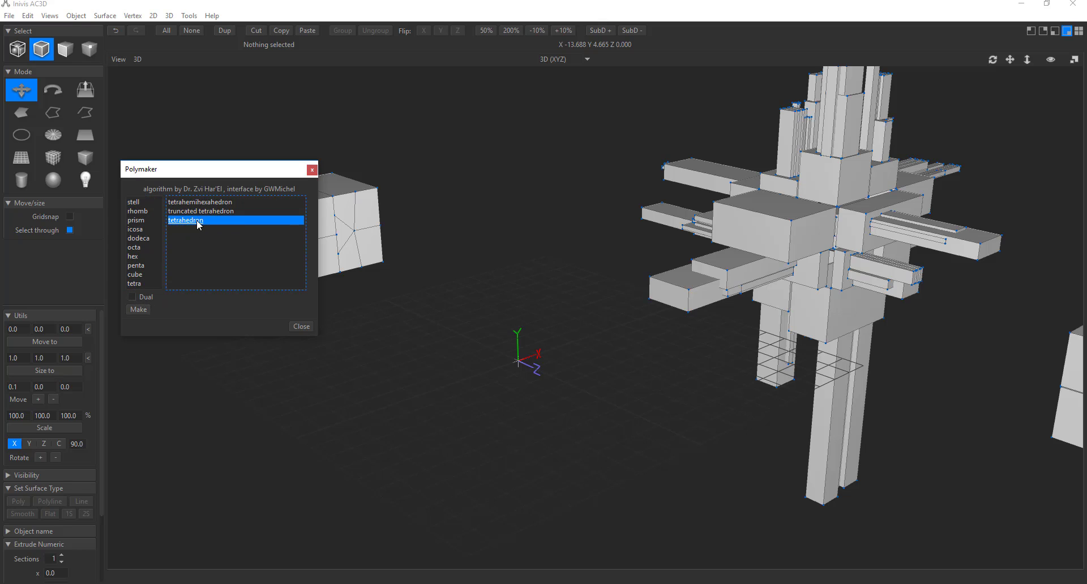
click(199, 202)
click(139, 311)
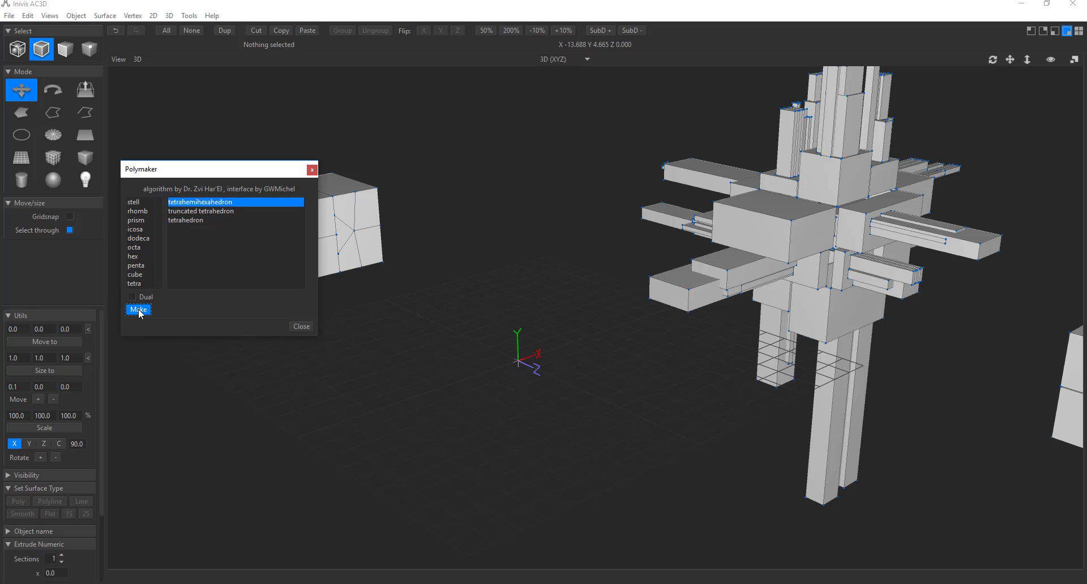
right_drag(531, 393, 606, 381)
scroll(488, 300, up, 2)
scroll(487, 299, up, 5)
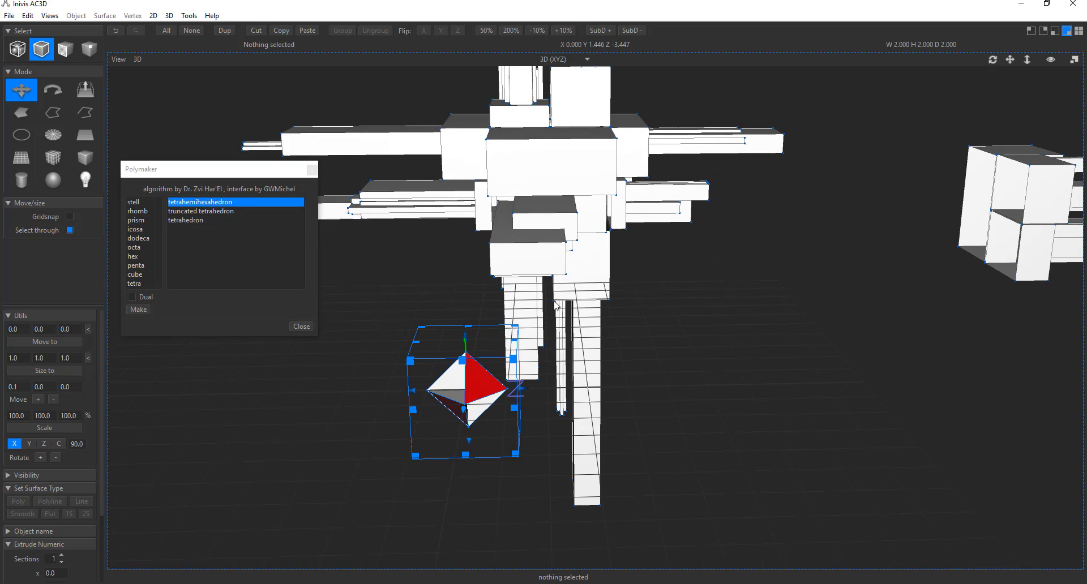
right_drag(461, 395, 475, 379)
drag(474, 379, 422, 362)
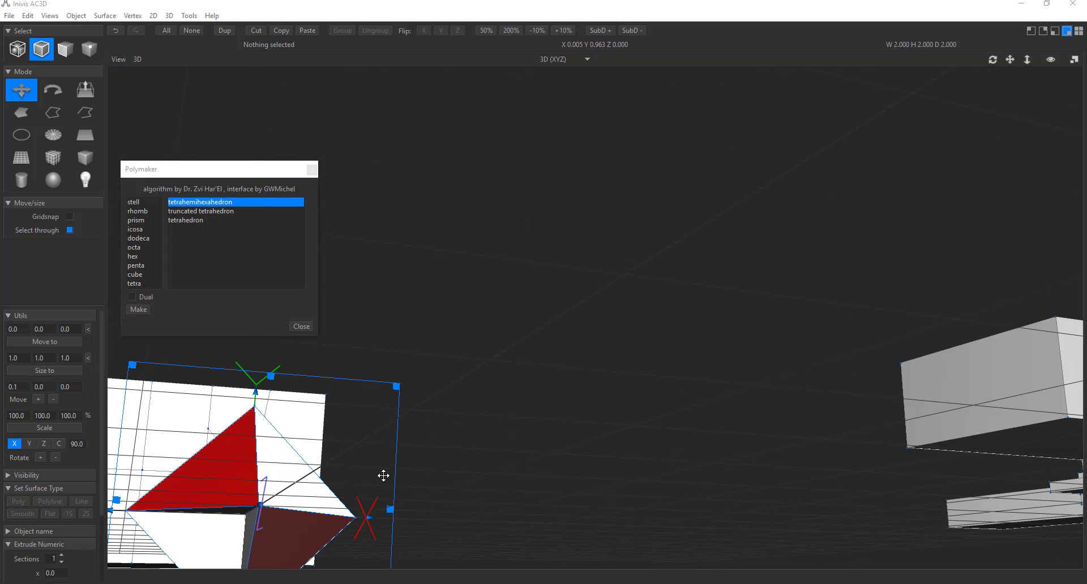
Choose the great inverted snub icosidodecahedron from the dodeca group and move the tetrahemihexahedron away from the origin.
click(151, 241)
click(228, 259)
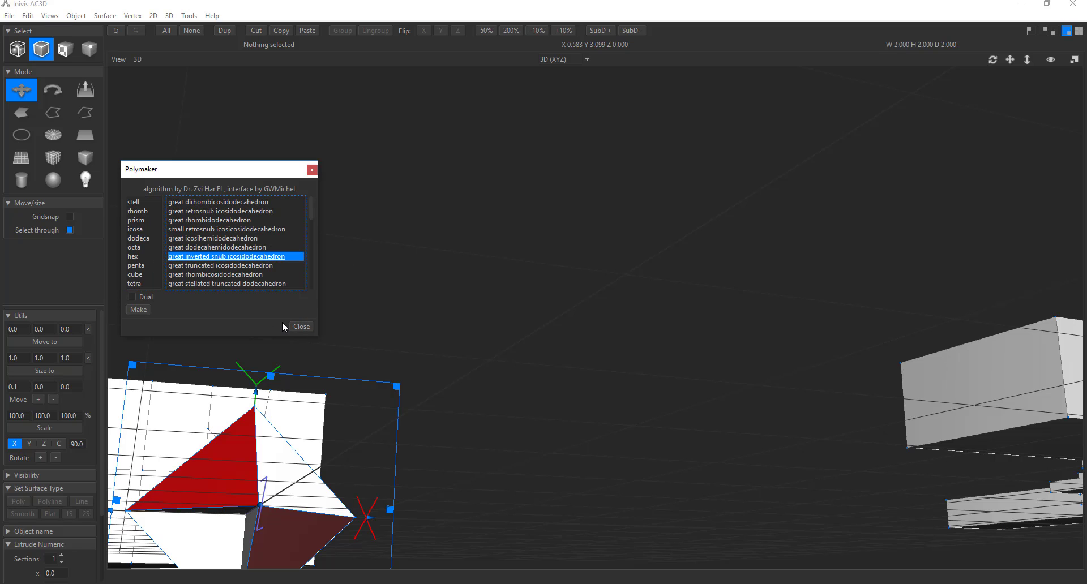
drag(245, 481, 532, 394)
Make the great inverted snub icosidodecahedron and move the new spiky polyhedron away from the origin.
click(132, 297)
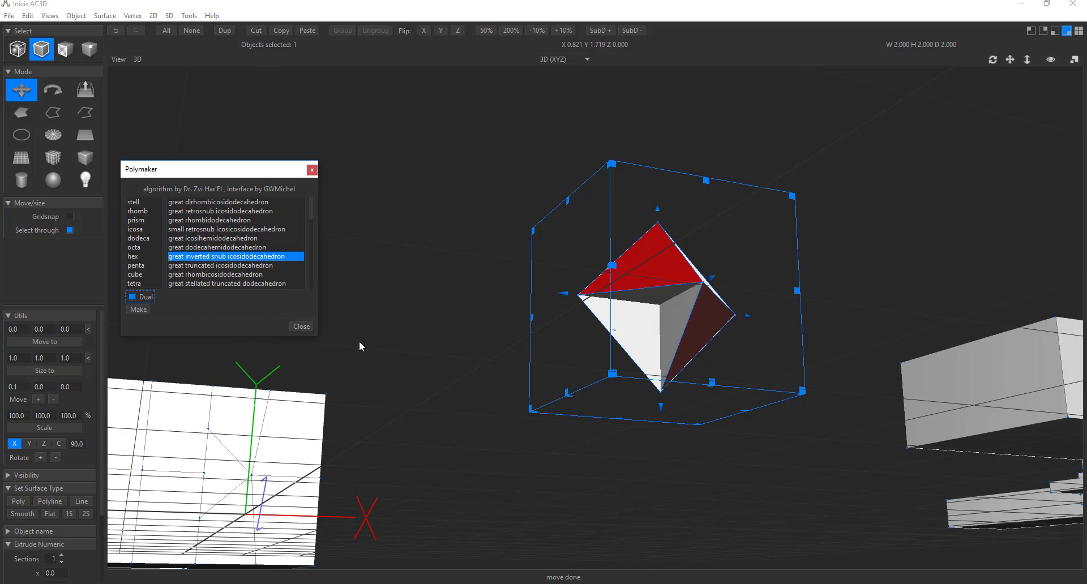
click(138, 310)
drag(410, 432, 430, 463)
middle_drag(430, 463, 467, 460)
click(130, 257)
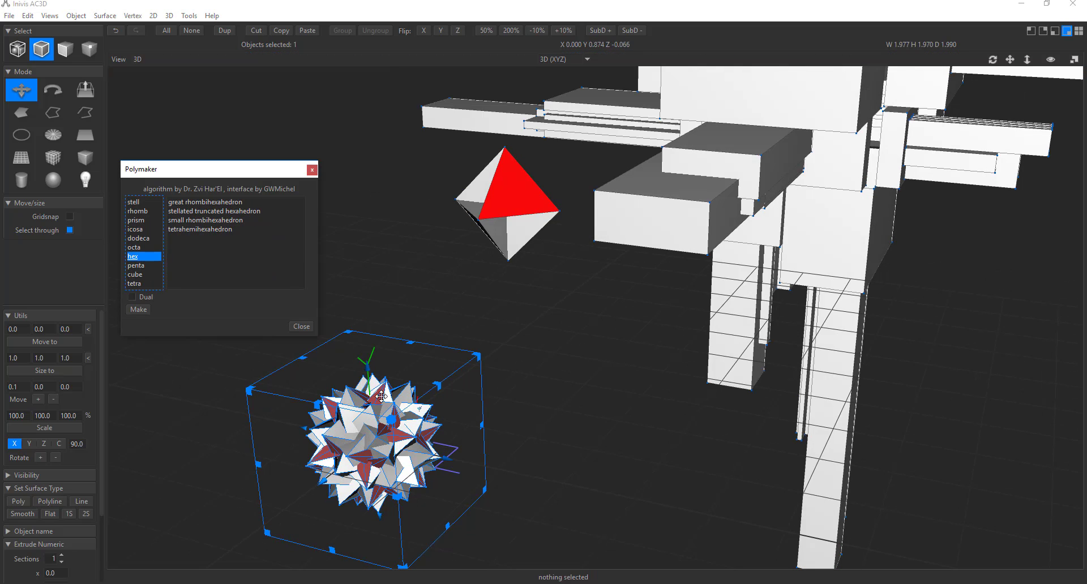
drag(379, 439, 606, 376)
Make a second great inverted snub icosidodecahedron from the dodeca group at the origin and delete it.
click(150, 240)
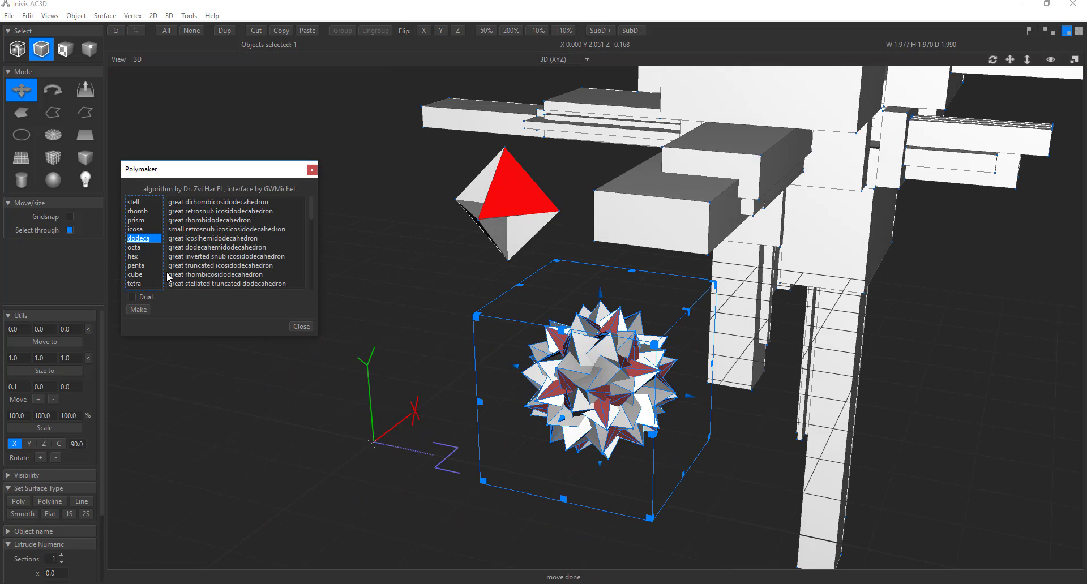
click(181, 256)
click(139, 310)
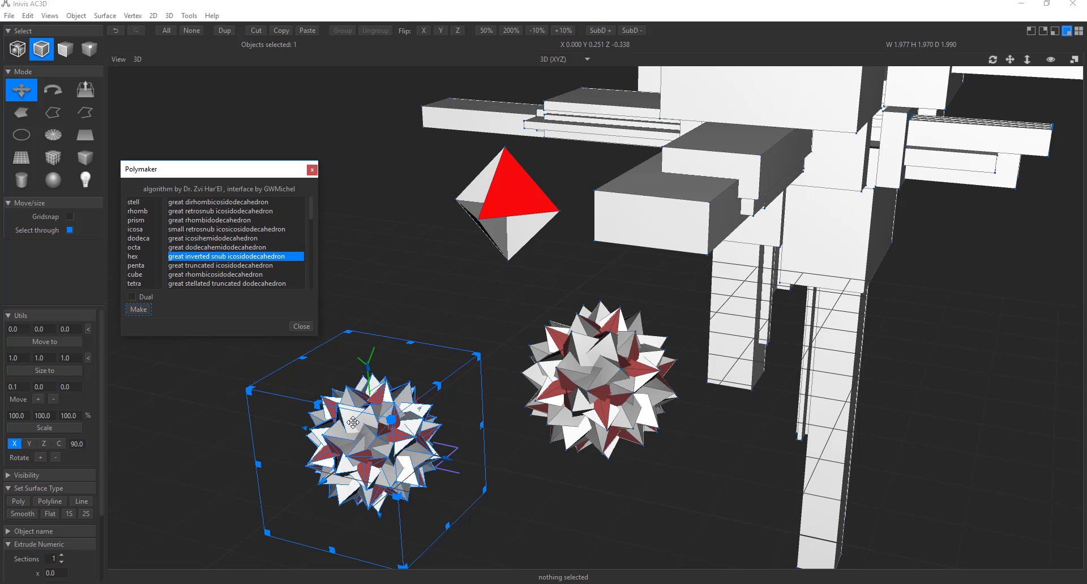
drag(353, 423, 379, 450)
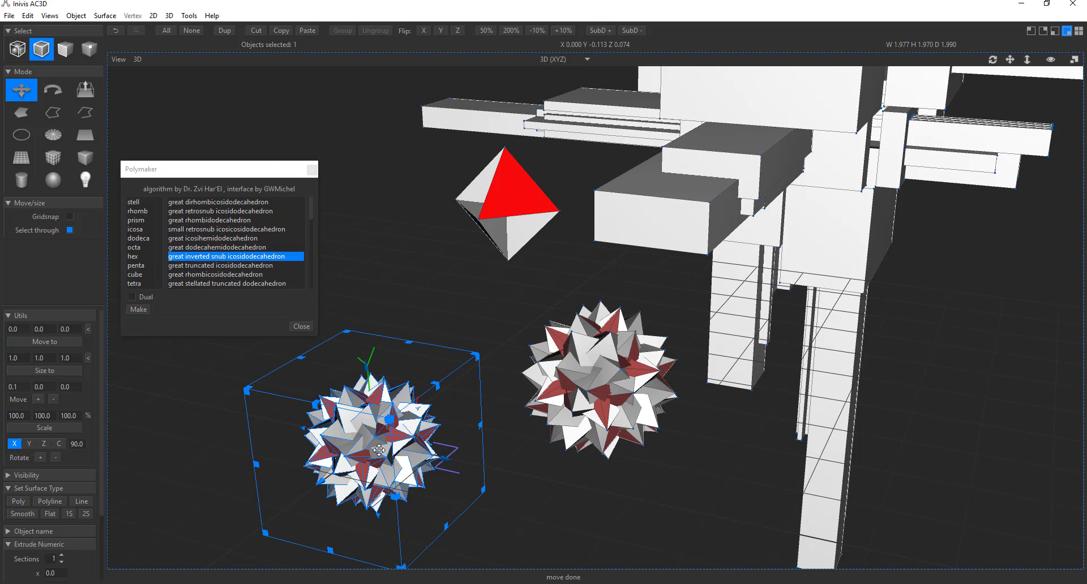
key(Delete)
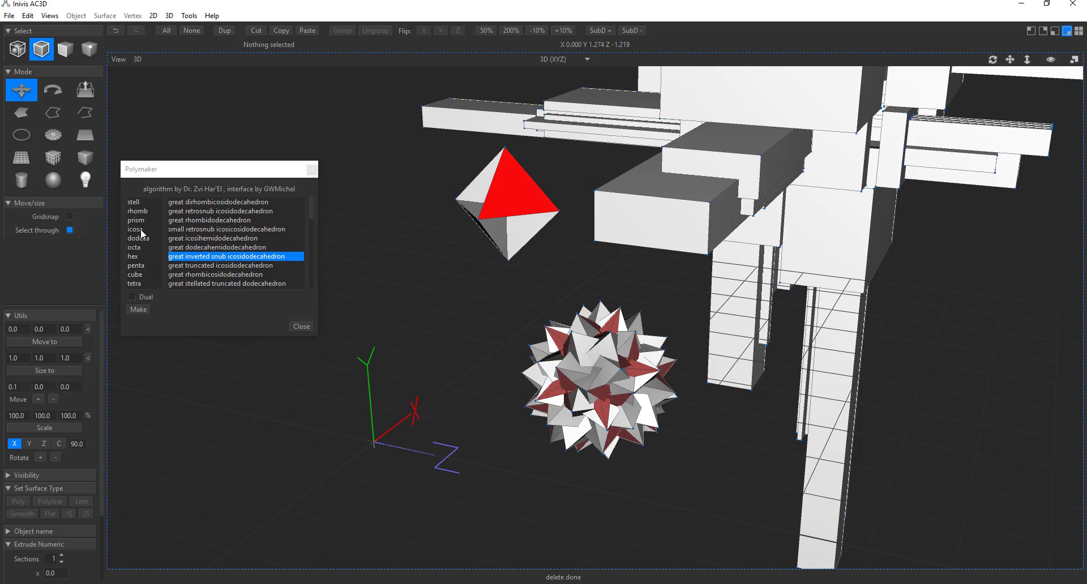
Make a small dodecicosahedron from Polymaker's icosa group and inspect it beside the other polyhedra.
click(139, 229)
click(186, 256)
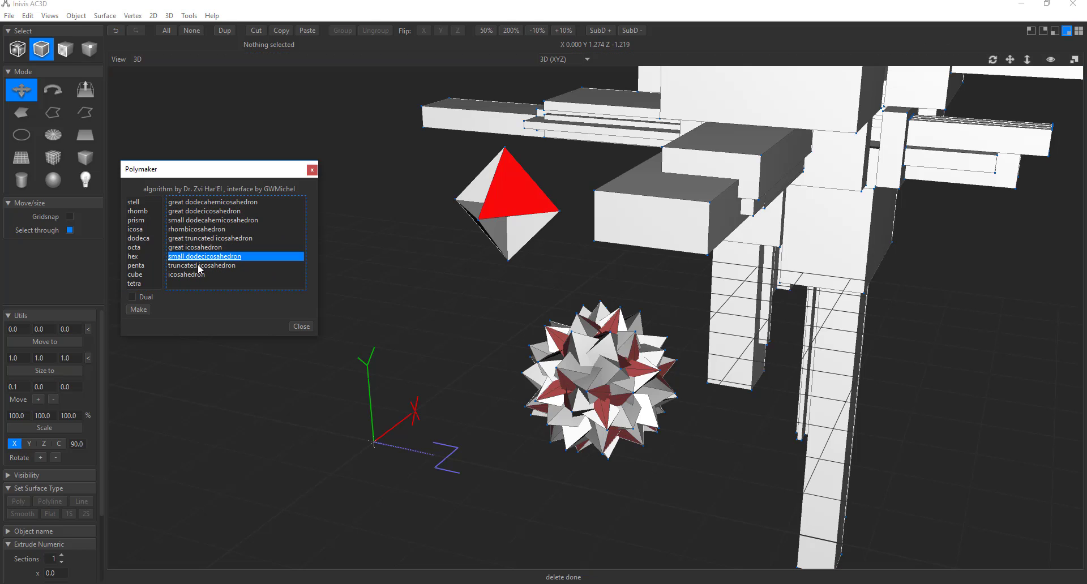
click(138, 310)
right_drag(380, 426, 300, 390)
scroll(381, 374, up, 3)
right_drag(381, 374, 368, 367)
middle_drag(370, 382, 493, 221)
scroll(495, 218, up, 5)
scroll(494, 250, down, 4)
drag(495, 250, 533, 272)
scroll(533, 272, down, 5)
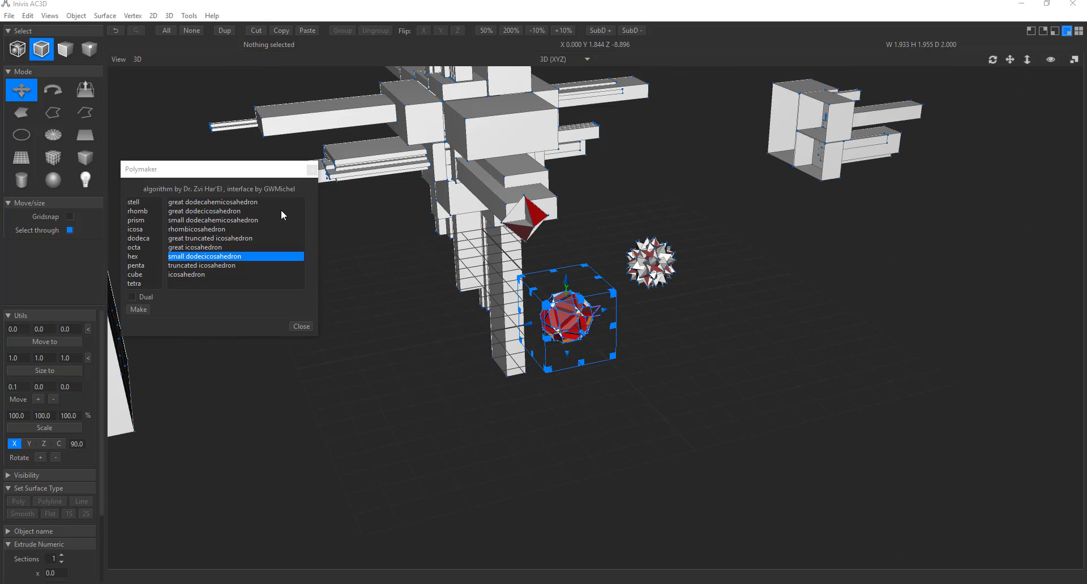
Close the Polymaker window and clear the selection of the new polyhedron.
drag(283, 174, 342, 293)
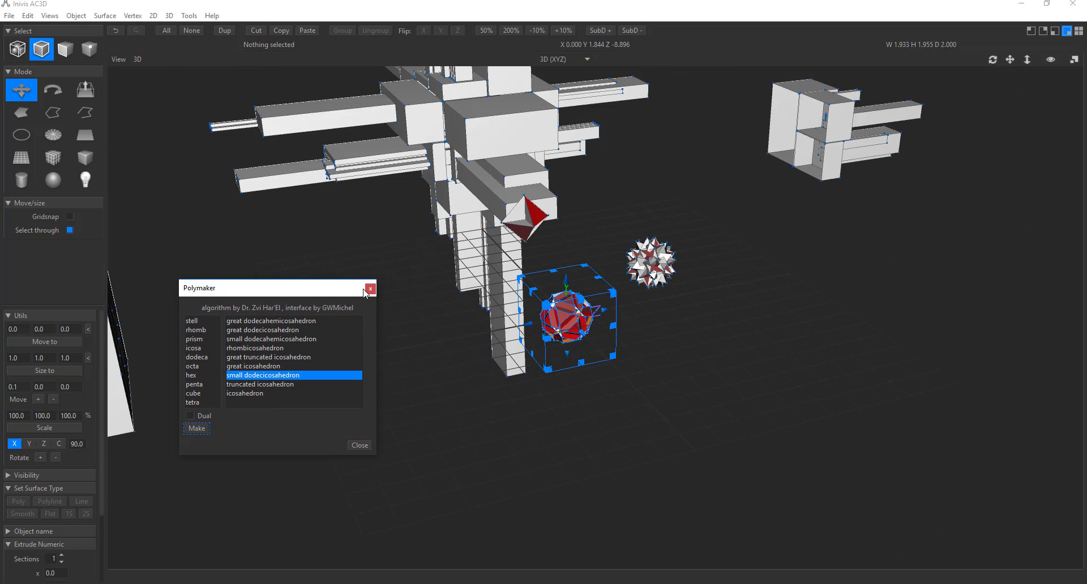
click(369, 288)
click(432, 304)
drag(433, 305, 639, 308)
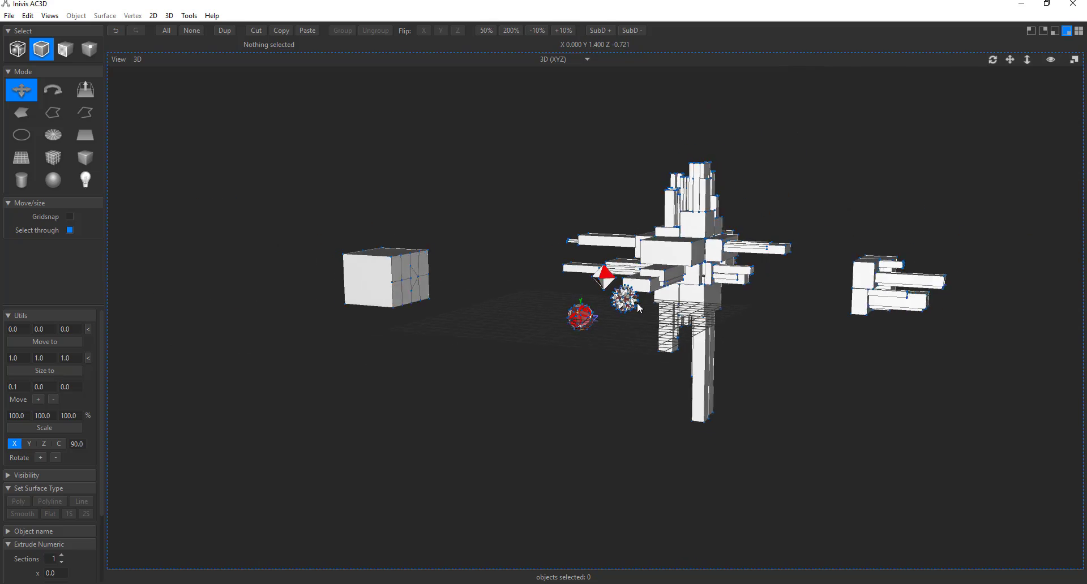
scroll(600, 260, up, 6)
middle_drag(560, 216, 793, 379)
scroll(487, 289, up, 2)
scroll(595, 363, down, 8)
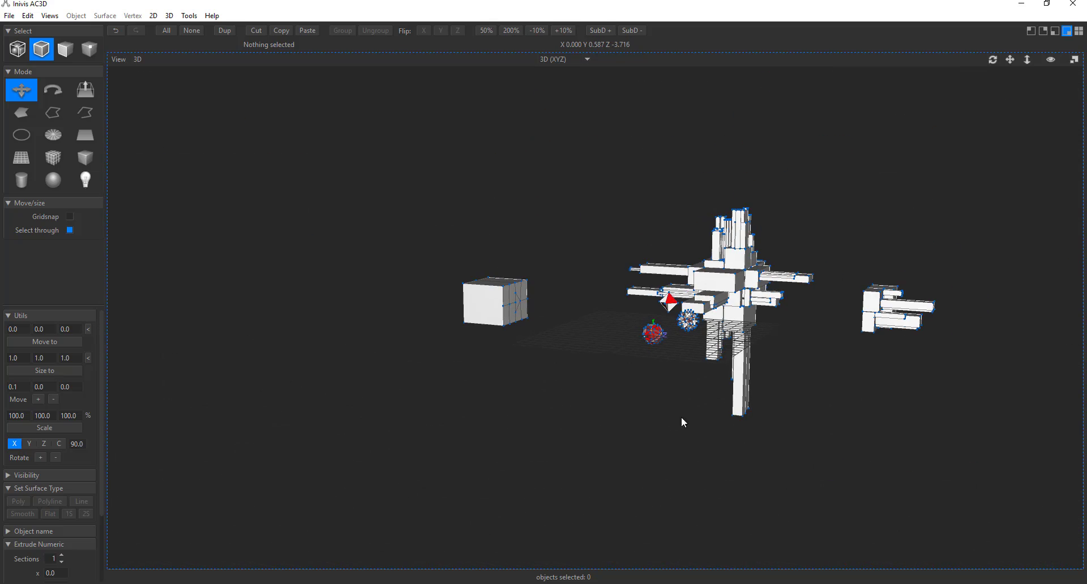
drag(609, 347, 695, 361)
right_drag(695, 361, 446, 383)
Select the large divided cube and narrow the selection to the single strip surface along its top rear edge.
click(392, 390)
scroll(496, 422, down, 6)
scroll(483, 403, up, 7)
scroll(482, 395, down, 3)
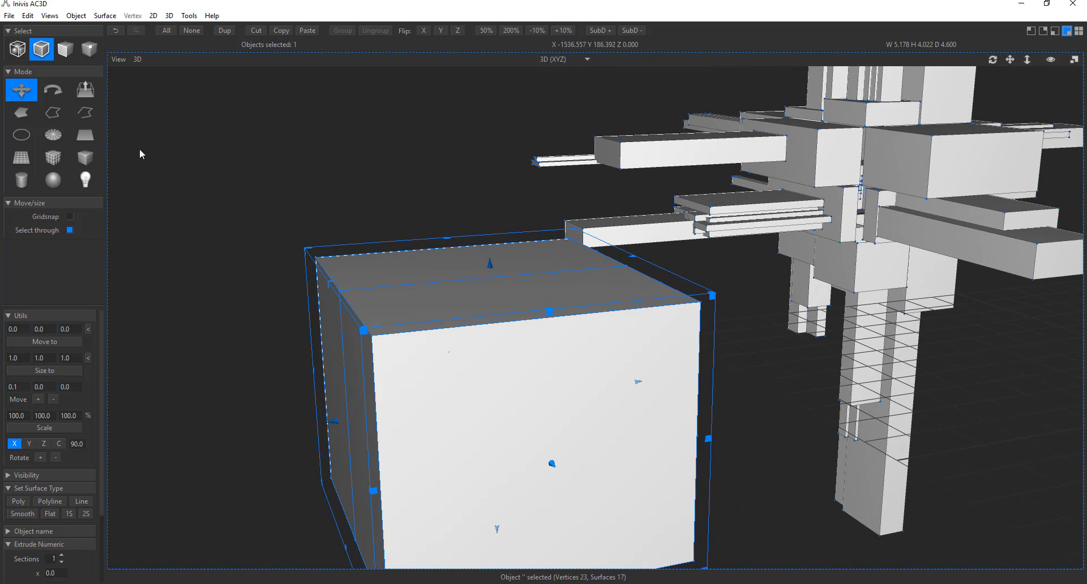
click(65, 49)
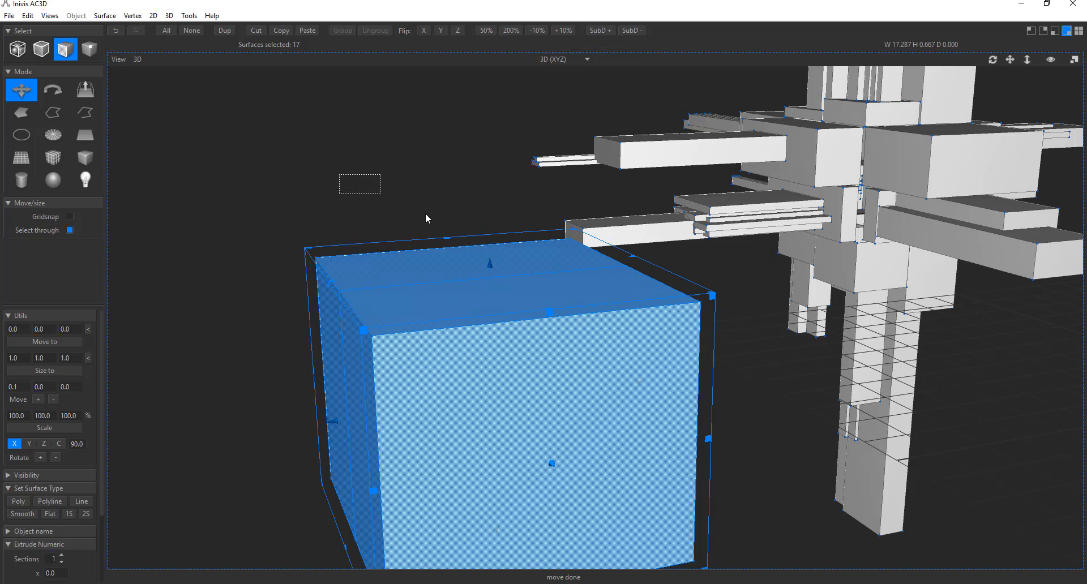
drag(426, 213, 431, 219)
click(410, 280)
mouse_move(410, 280)
right_down()
mouse_move(419, 282)
mouse_move(410, 269)
right_up()
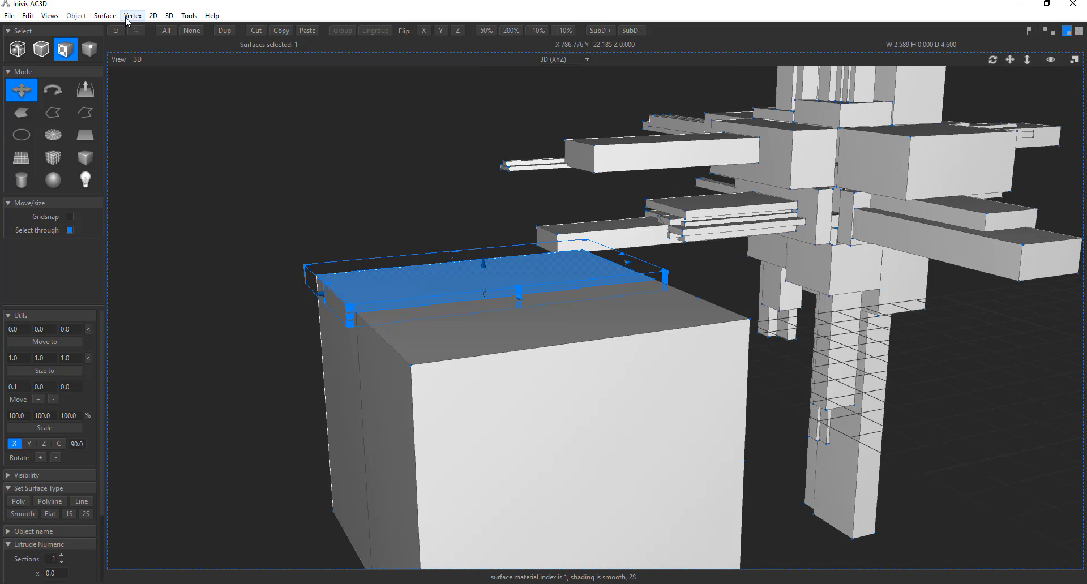
Review the vertex editing commands for the selected surface and deselect it.
click(127, 21)
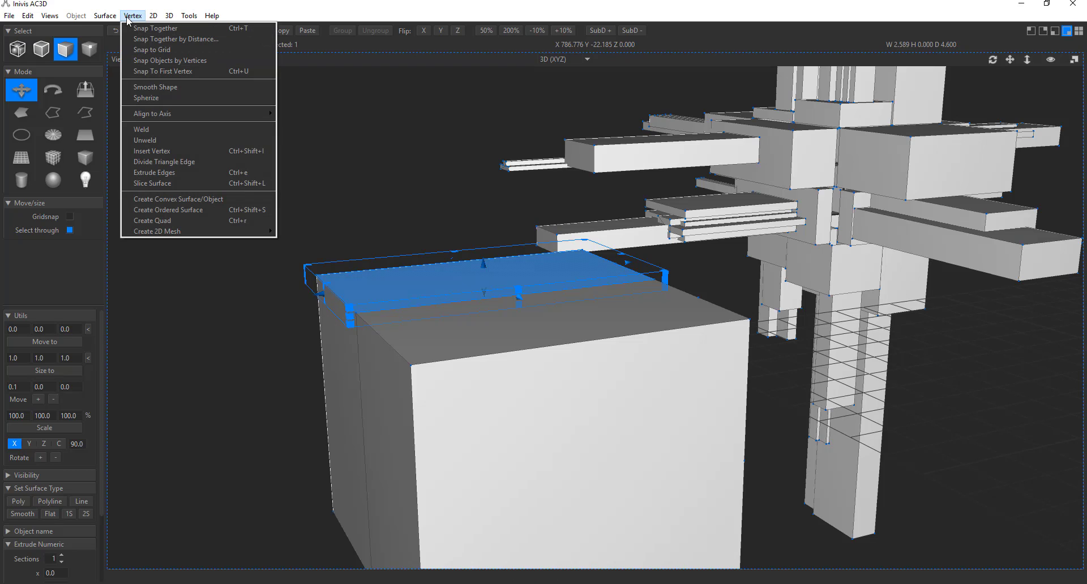
mouse_move(32, 24)
mouse_move(130, 18)
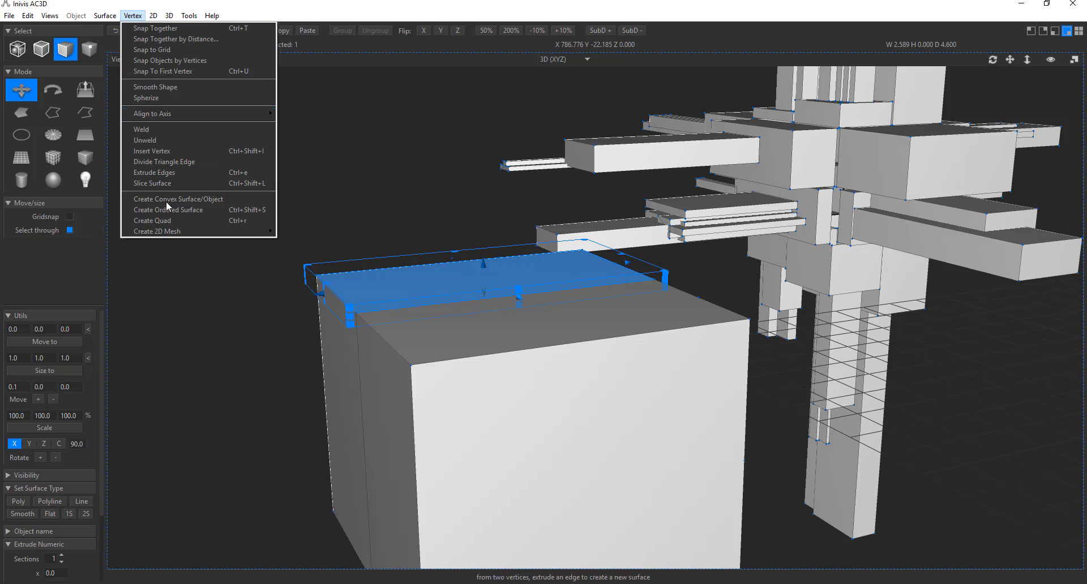
click(388, 191)
scroll(391, 209, down, 5)
scroll(391, 209, up, 2)
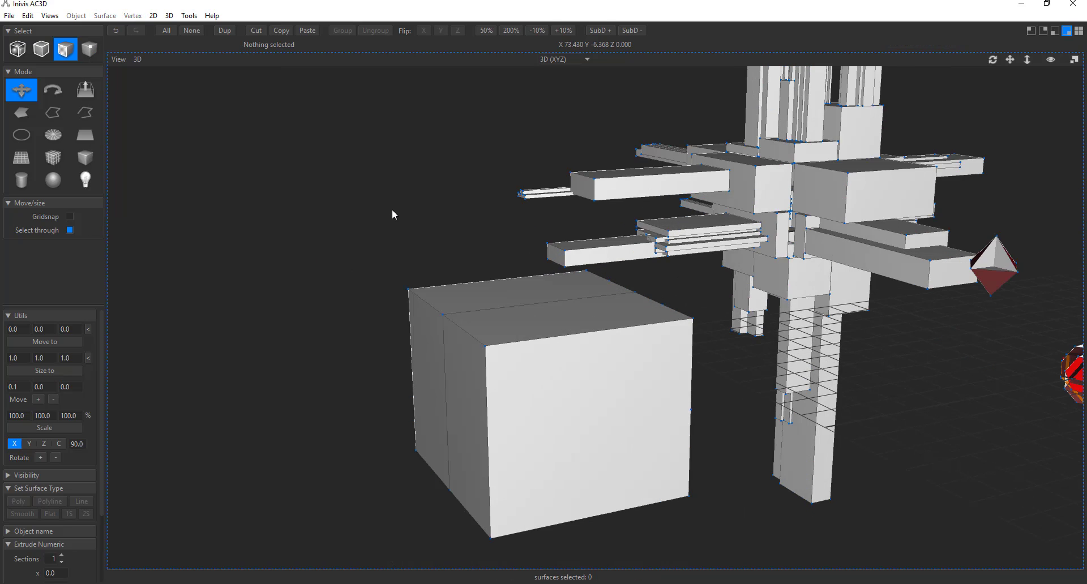
Examine the greebled structure's arms, towers and extruded details from several sides and distances.
right_drag(392, 208, 378, 212)
drag(379, 216, 490, 249)
right_drag(488, 244, 488, 317)
scroll(379, 193, up, 3)
scroll(506, 333, down, 6)
scroll(447, 242, up, 5)
scroll(449, 248, down, 5)
scroll(447, 212, up, 8)
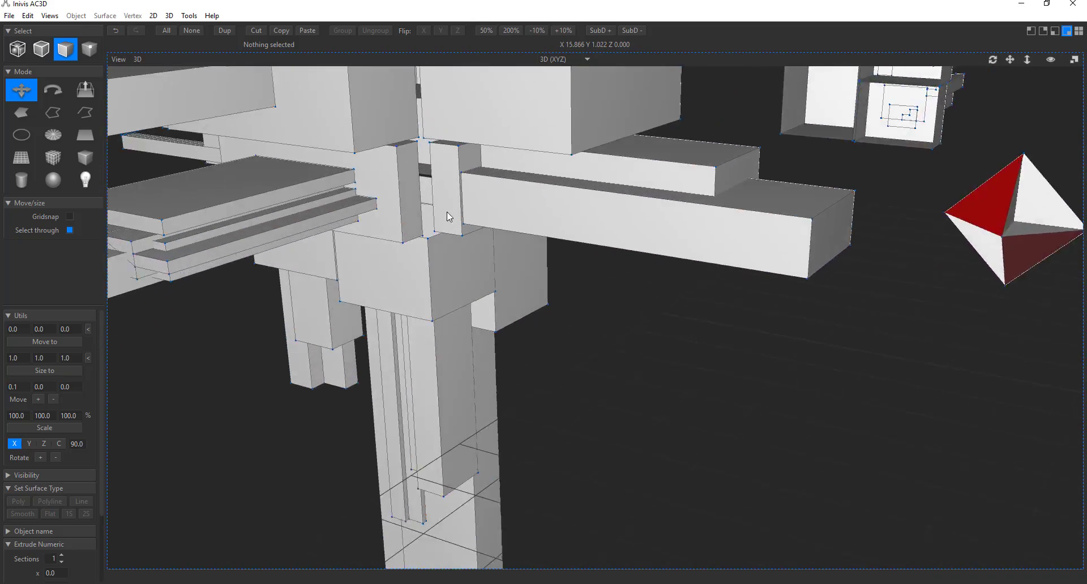
scroll(389, 196, down, 6)
drag(388, 196, 476, 256)
right_drag(475, 252, 431, 199)
scroll(386, 144, up, 8)
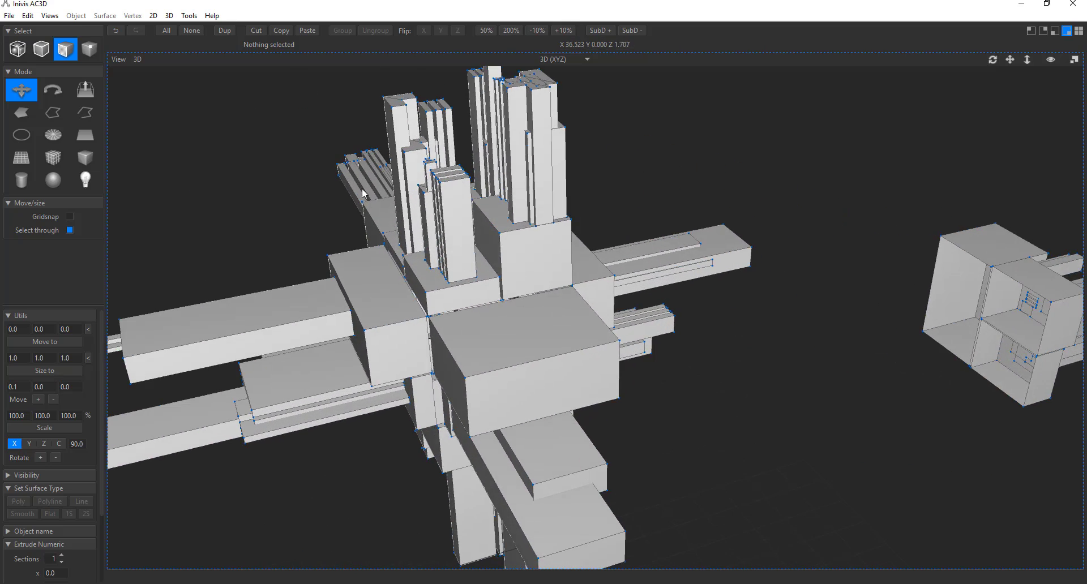
right_drag(362, 188, 338, 228)
middle_drag(338, 227, 542, 236)
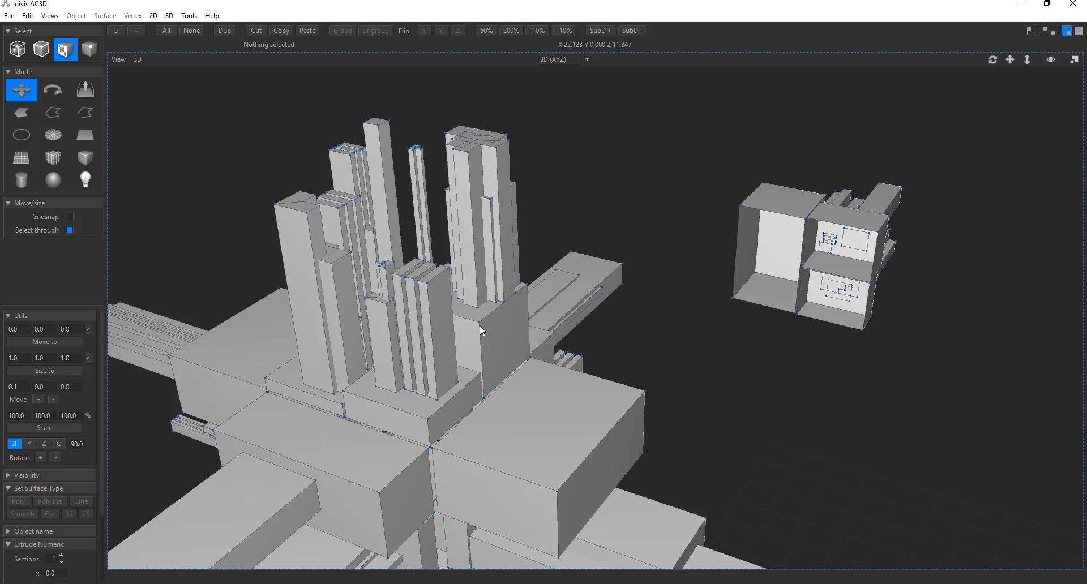
scroll(480, 330, down, 3)
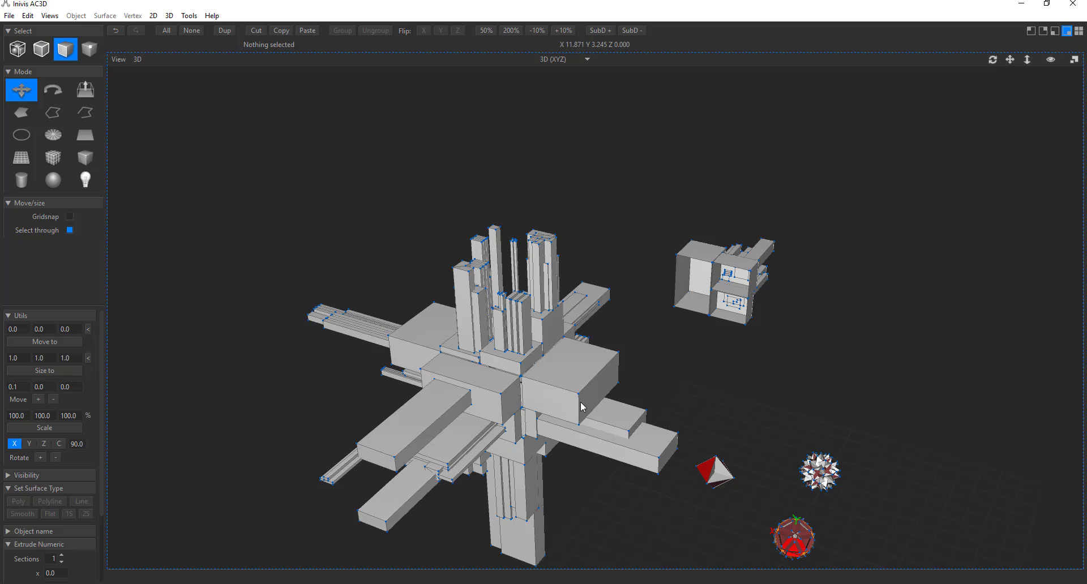
scroll(569, 405, down, 3)
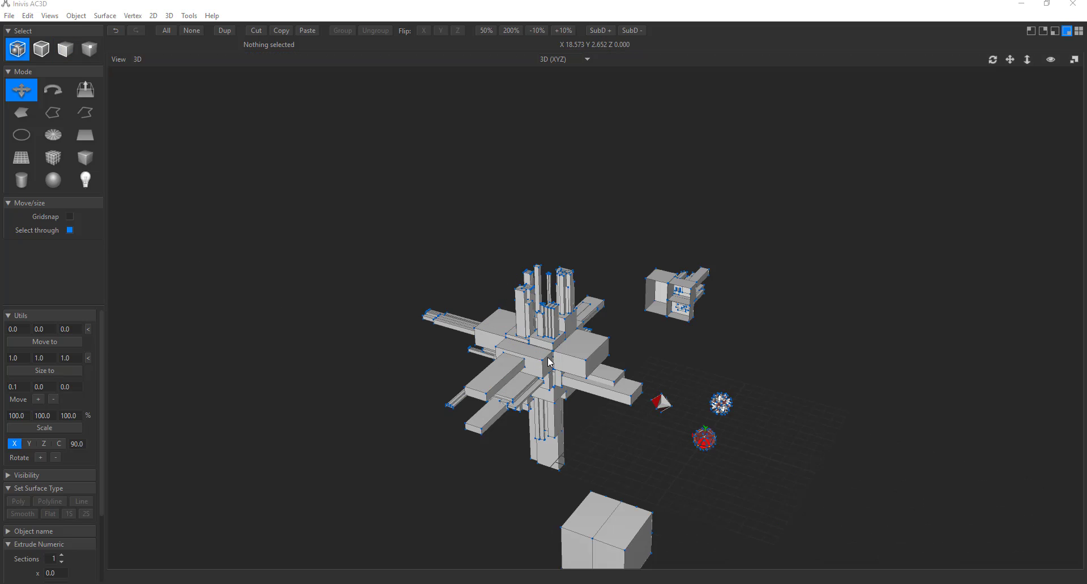
Draw a block with 3 sections on X, Y and Z beside the red polyhedron, about 4.0 wide, 3.3 high and 4.7 deep.
middle_drag(548, 363, 401, 244)
scroll(588, 236, up, 6)
right_drag(474, 280, 379, 300)
middle_drag(380, 300, 519, 338)
scroll(419, 269, up, 5)
drag(479, 327, 297, 329)
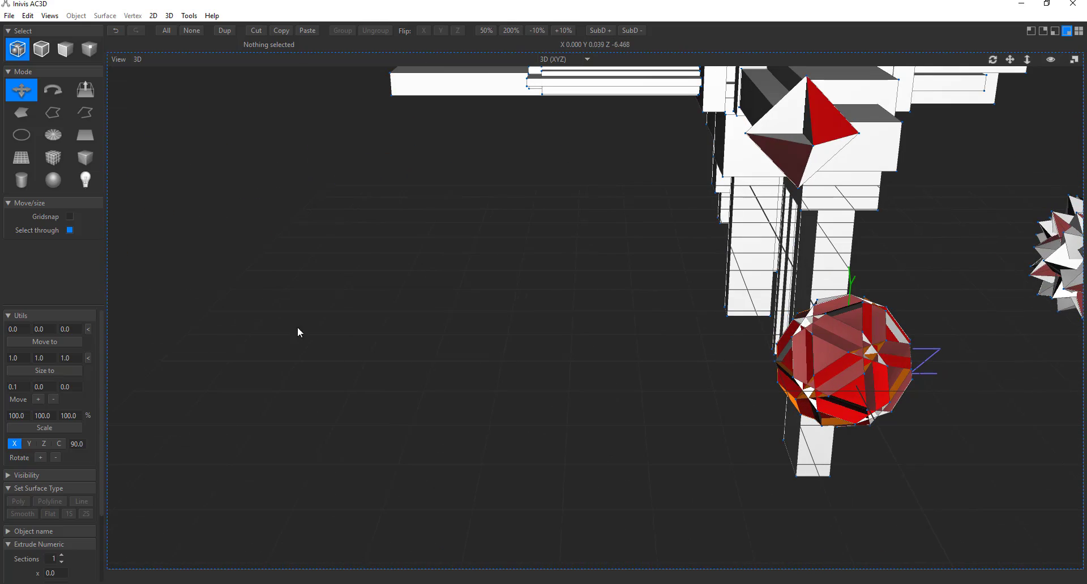
click(80, 163)
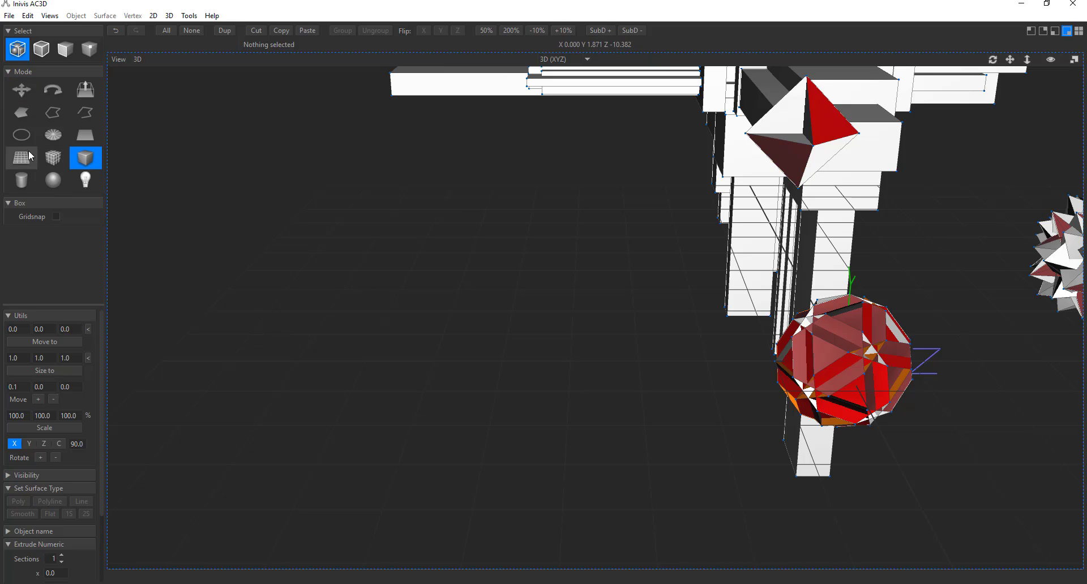
click(58, 157)
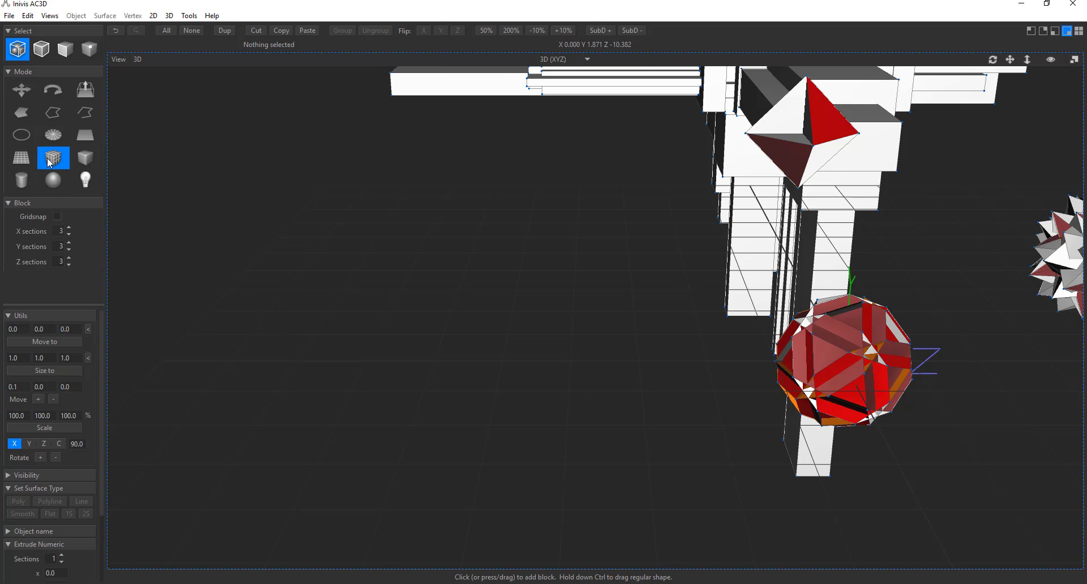
drag(222, 311, 569, 505)
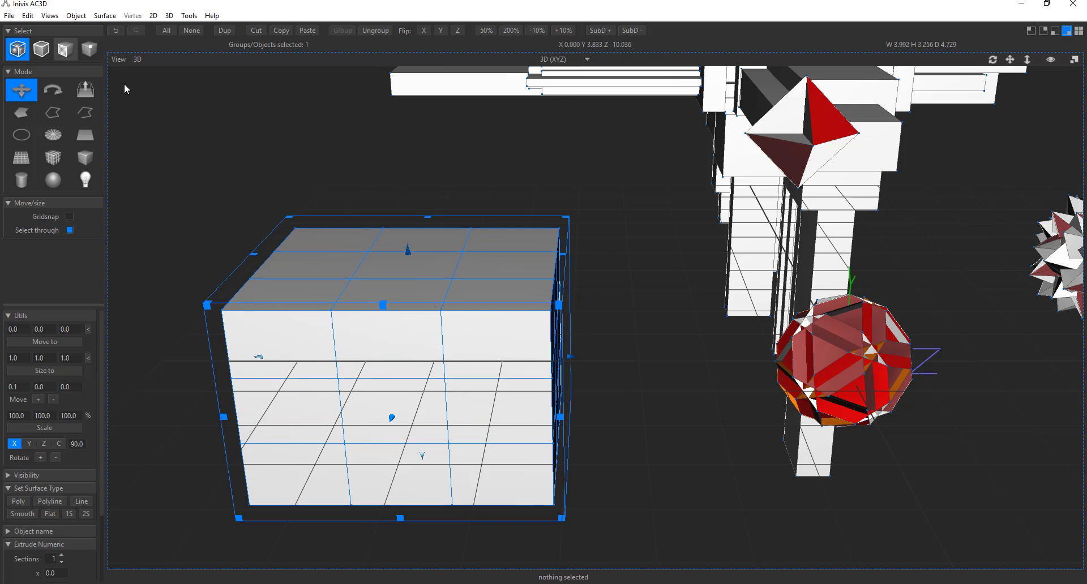
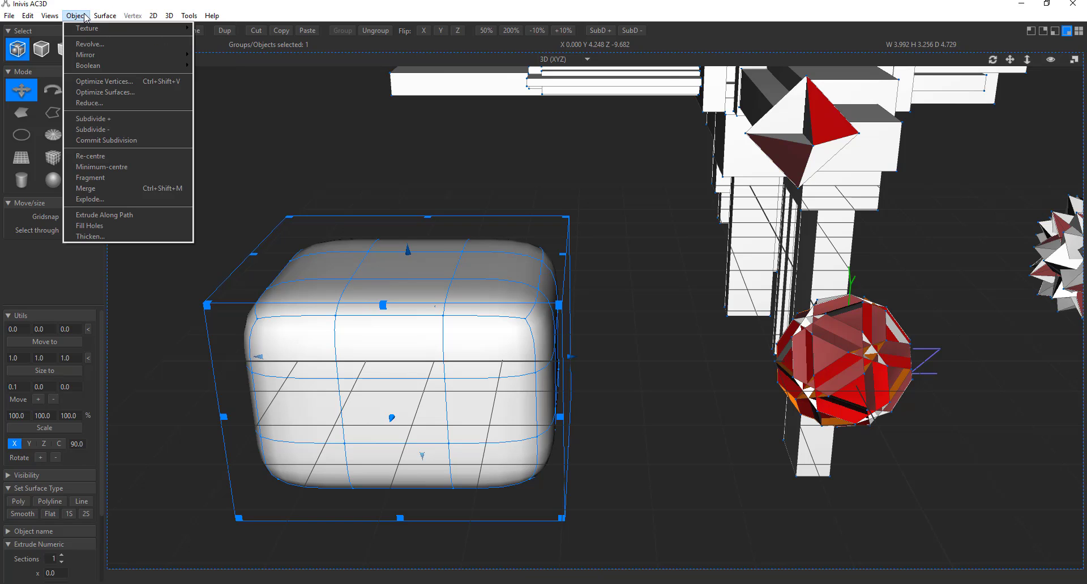
click(90, 2)
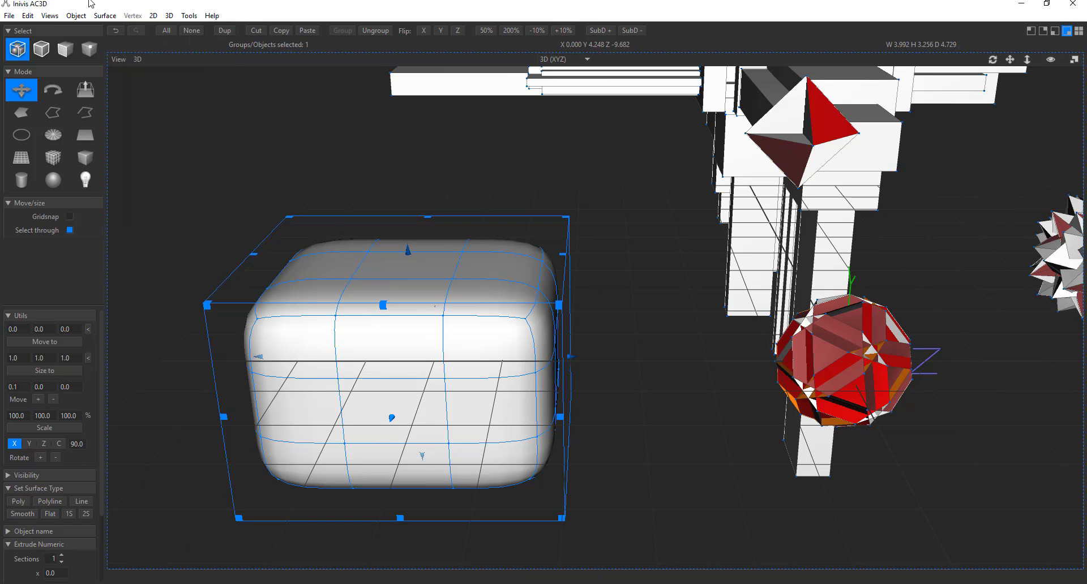
click(89, 50)
click(64, 51)
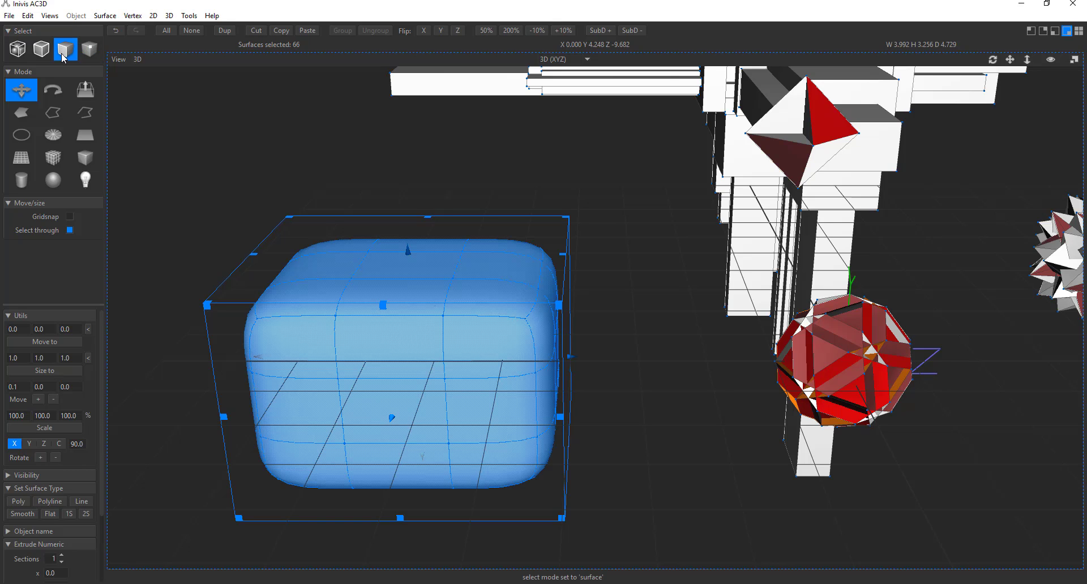
click(105, 16)
click(86, 6)
Switch to object selection, move the rounded block together with the spiky polyhedron, and select the block alone.
click(41, 49)
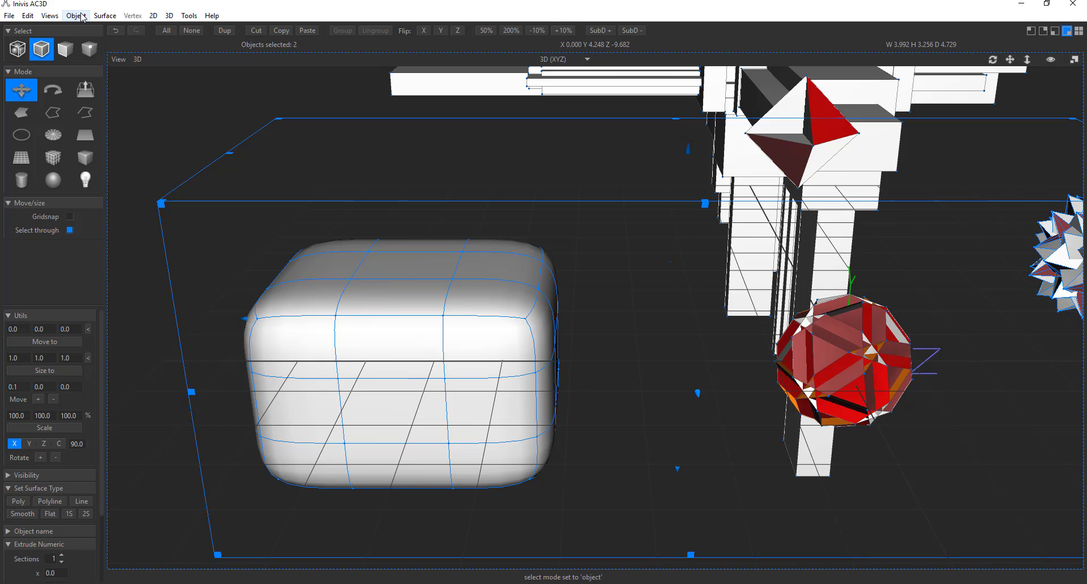
drag(317, 121, 410, 182)
click(412, 327)
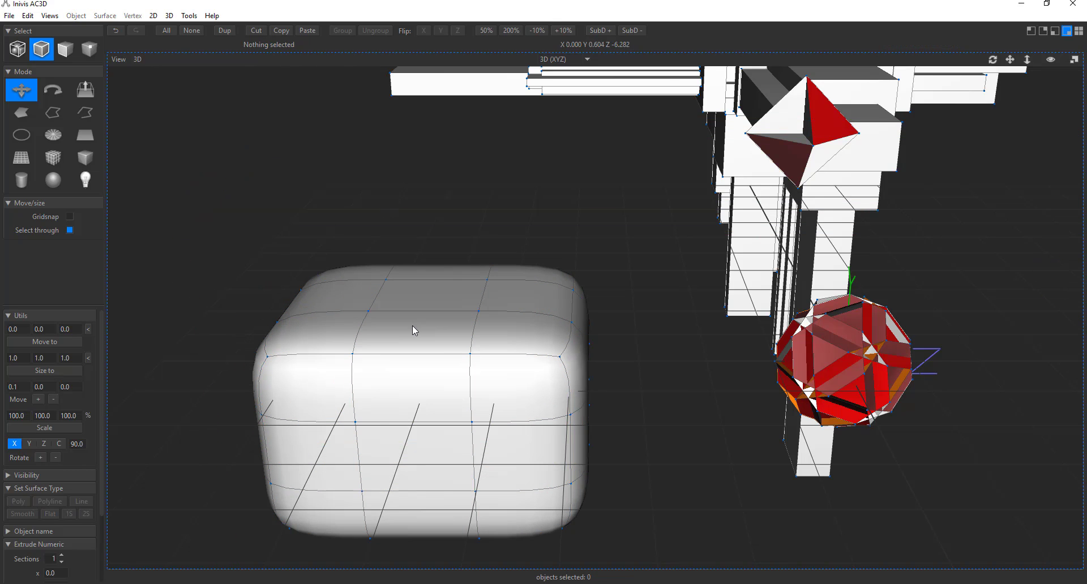
Reduce the rounded block's subdivision by one level.
click(75, 16)
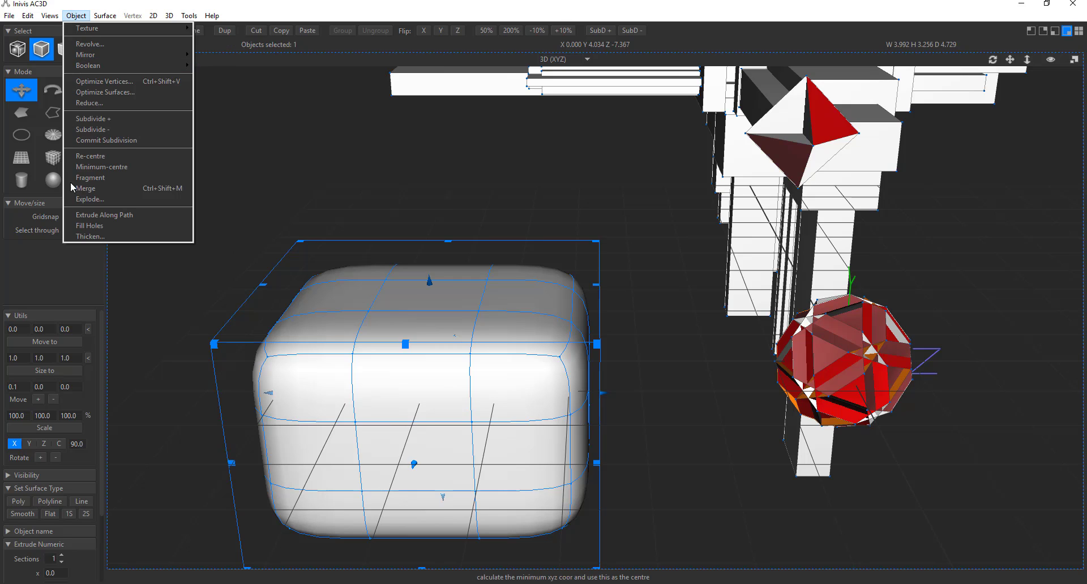
click(117, 134)
click(76, 15)
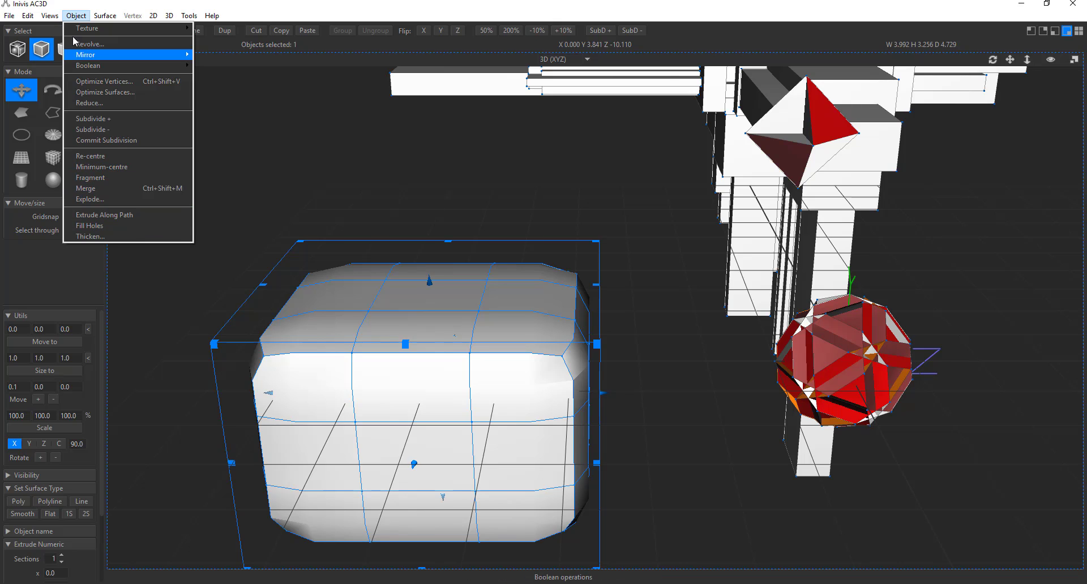
click(89, 20)
Bevel all surfaces of the block with an indent distance of 0.05 and an out distance of 0.05.
click(65, 49)
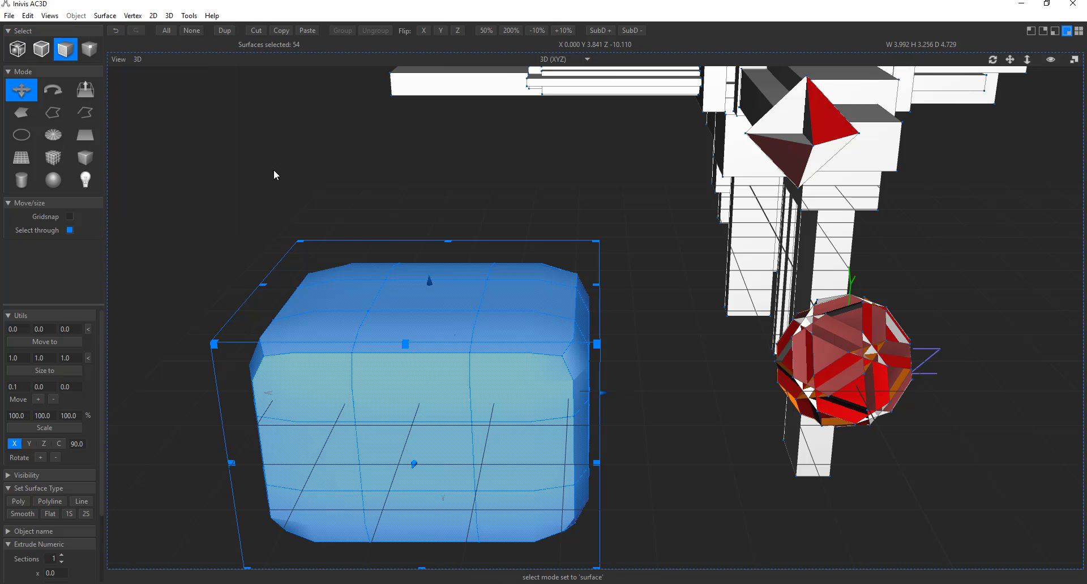
click(104, 15)
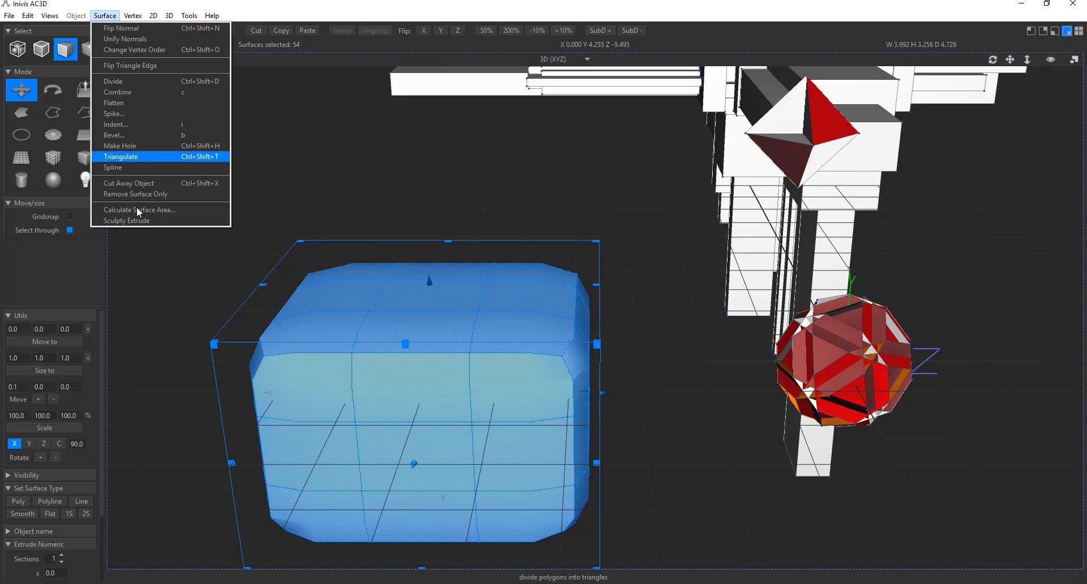
click(142, 137)
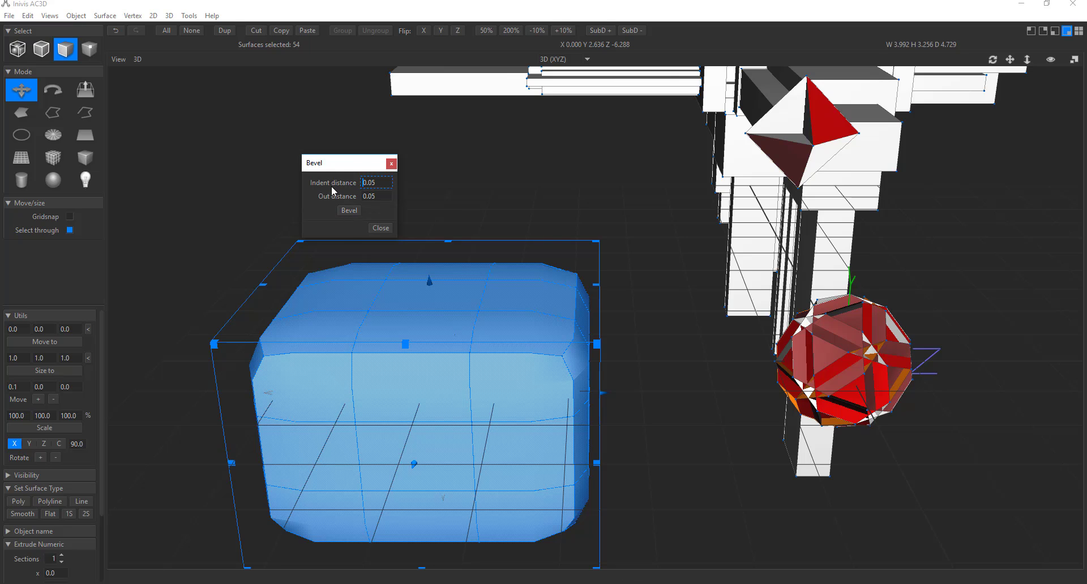
drag(351, 163, 363, 145)
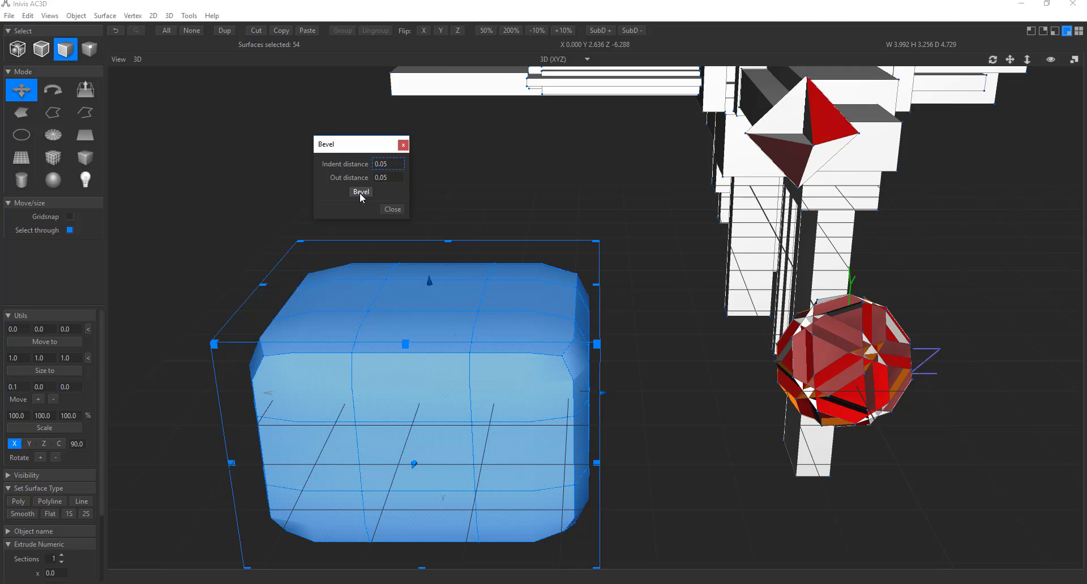
click(361, 192)
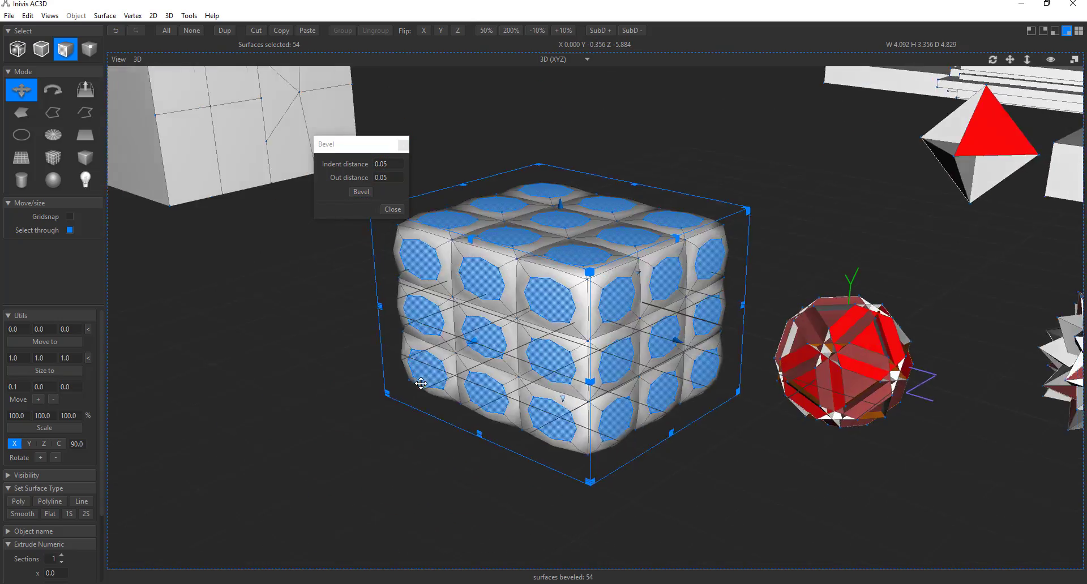
Close the bevel settings and extrude the block's bevelled faces along their normals by a distance of 1.0 in 1 section.
mouse_move(421, 383)
right_down()
mouse_move(450, 377)
mouse_move(421, 399)
right_up()
scroll(51, 512, down, 2)
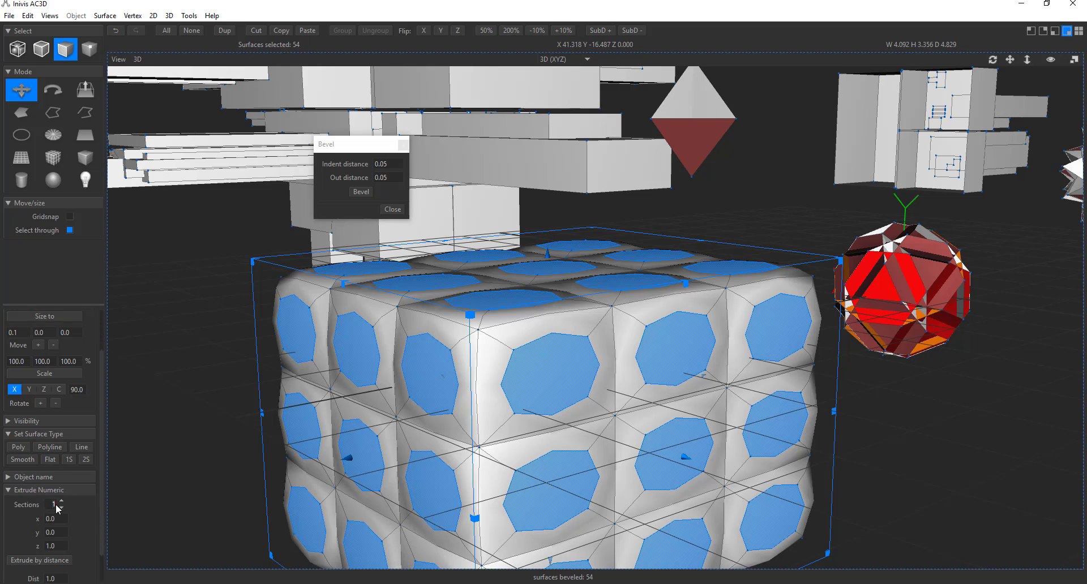
scroll(39, 490, down, 1)
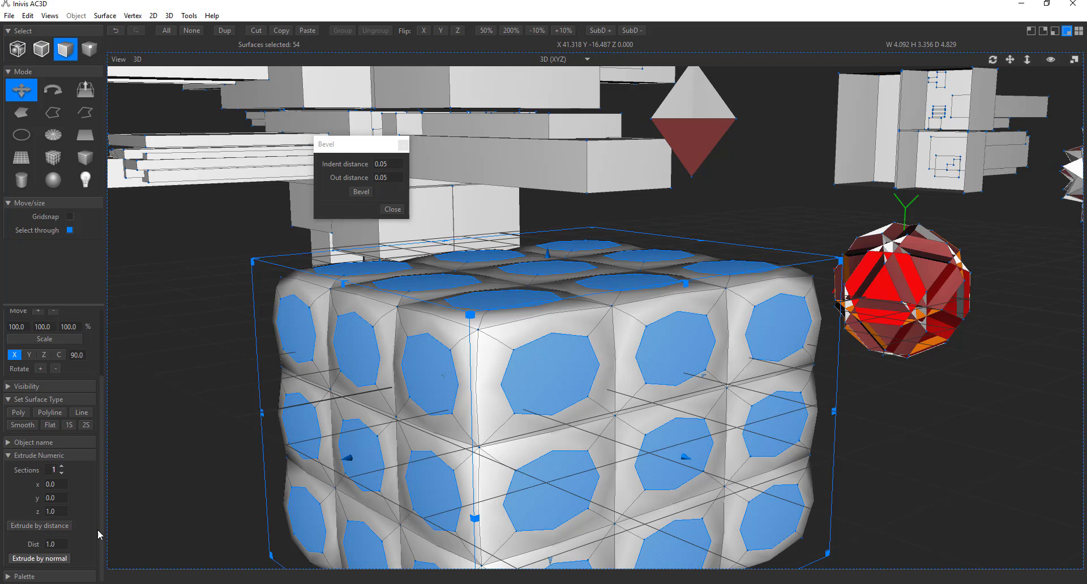
middle_drag(435, 399, 430, 375)
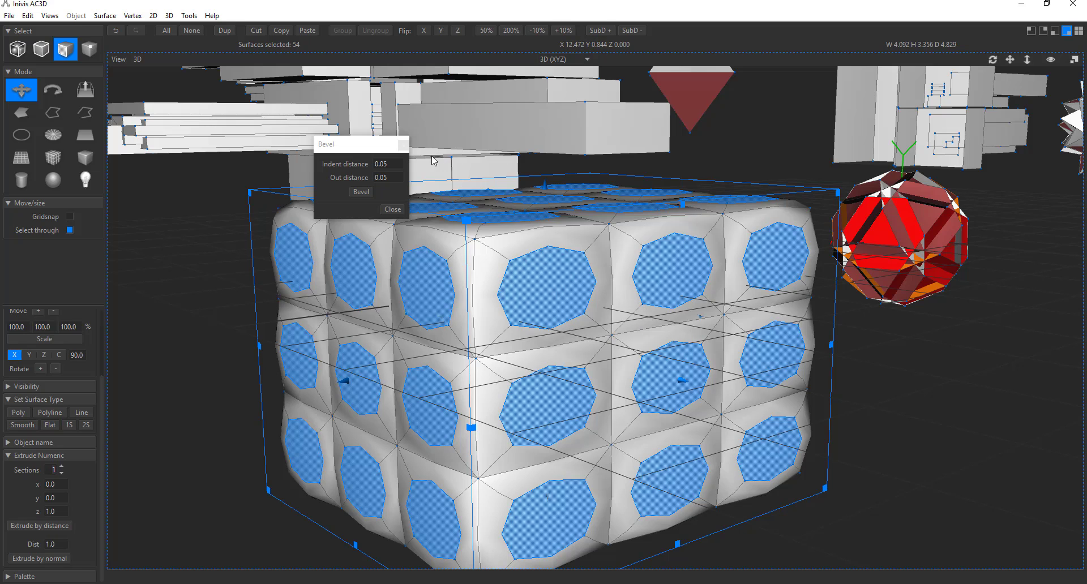
click(402, 144)
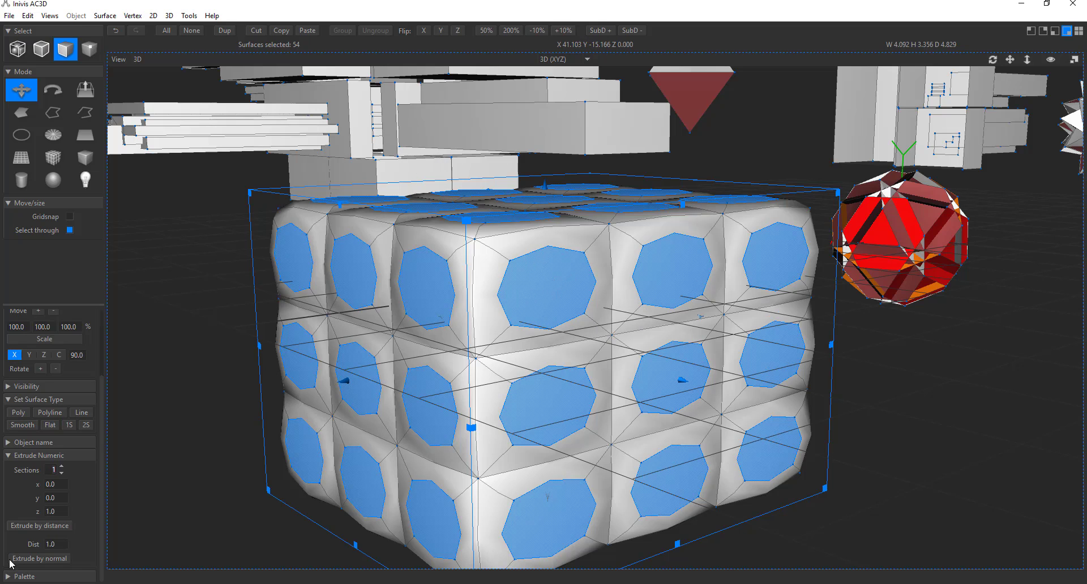
click(47, 560)
mouse_move(620, 334)
middle_down()
mouse_move(608, 378)
mouse_move(659, 356)
mouse_move(617, 349)
middle_up()
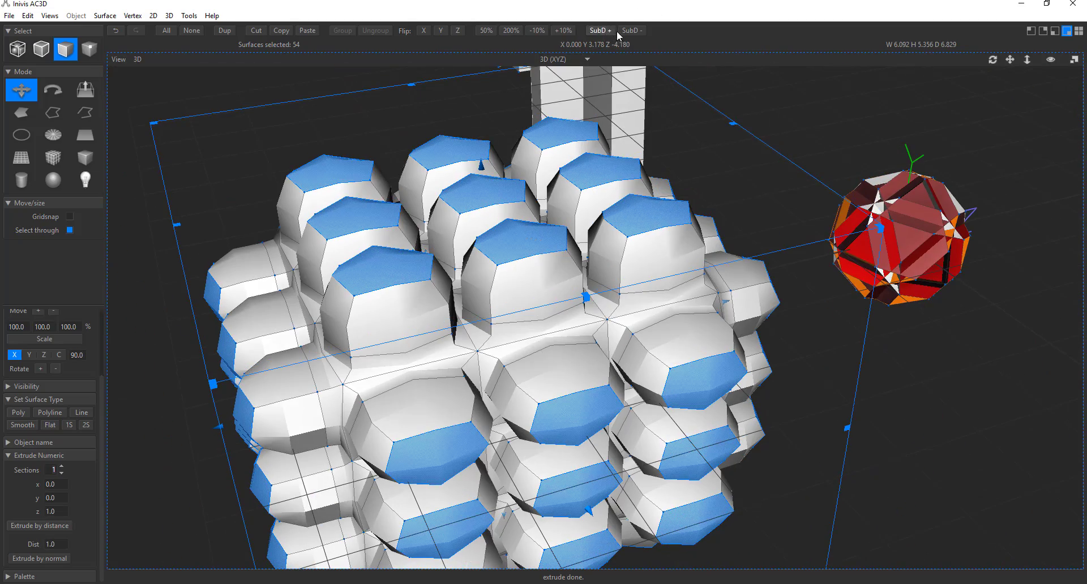
Lower the extruded block's subdivision by one level and raise it by two levels to compare the shapes.
click(629, 30)
drag(587, 148, 608, 72)
click(599, 31)
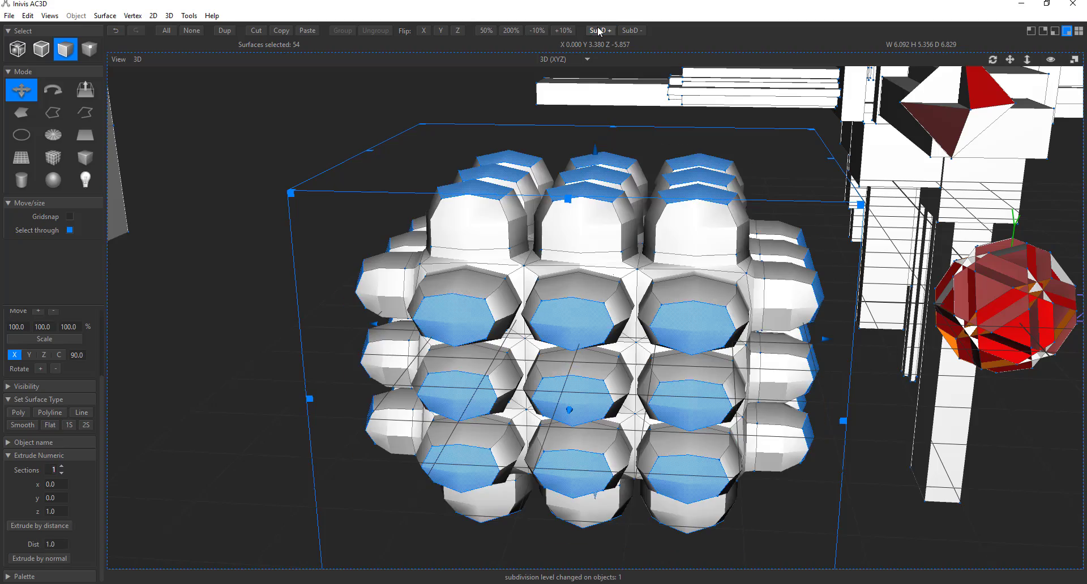
click(599, 31)
drag(594, 304, 603, 340)
scroll(608, 360, up, 3)
right_drag(608, 361, 593, 348)
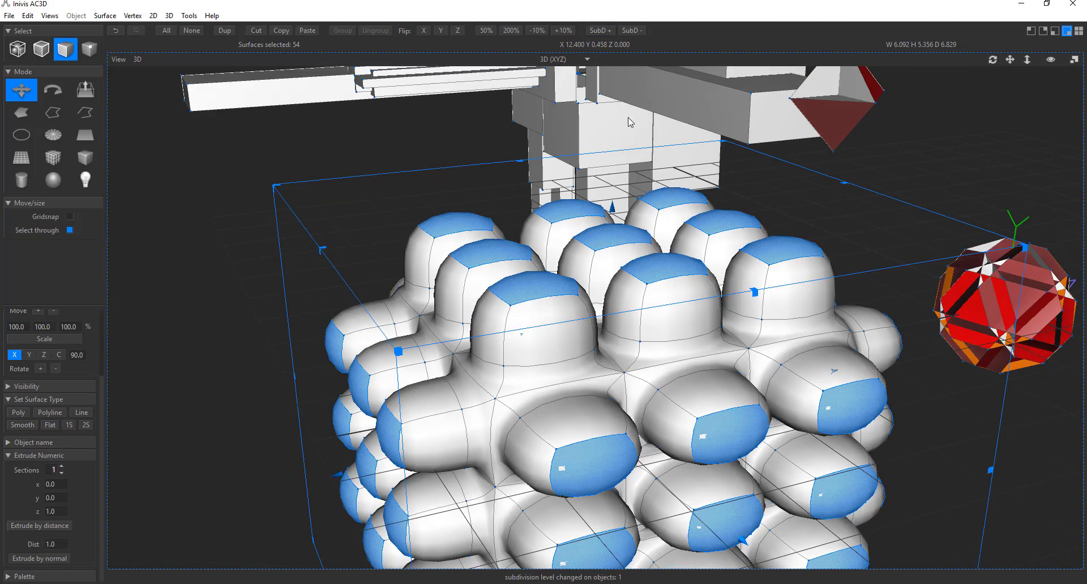
Reduce the extruded block's subdivision by two levels and inspect its unsmoothed form.
click(634, 30)
click(634, 30)
right_drag(649, 187, 641, 250)
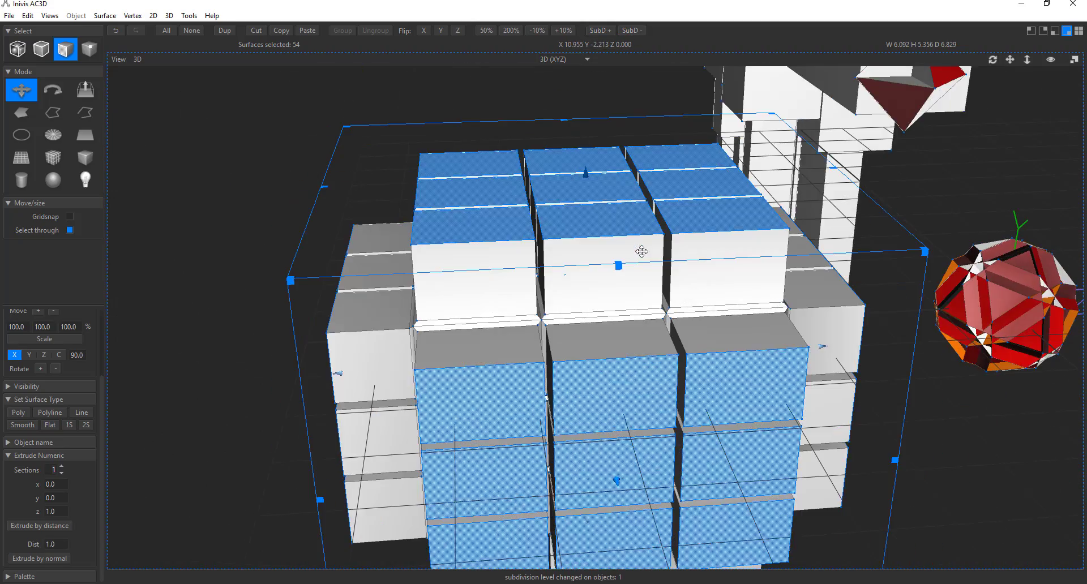
middle_drag(640, 249, 645, 198)
scroll(651, 243, up, 3)
scroll(651, 244, down, 4)
right_drag(651, 243, 627, 360)
scroll(551, 308, down, 2)
scroll(570, 287, up, 4)
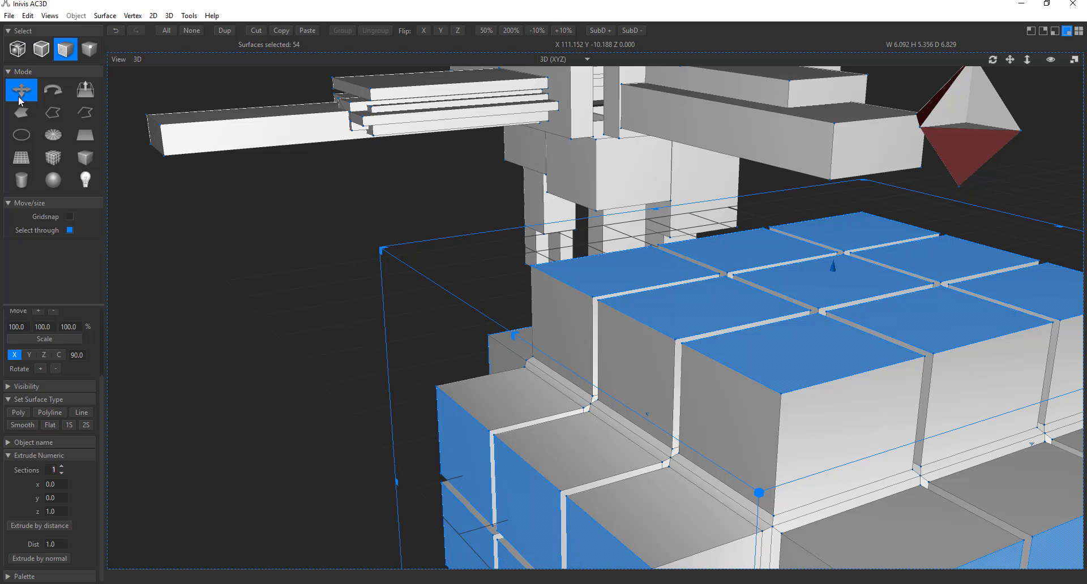
Clear the selection and draw a block about 30.2 wide, 12.6 high and 21.4 deep with 4 X, 4 Y and 5 Z sections.
drag(475, 335, 324, 352)
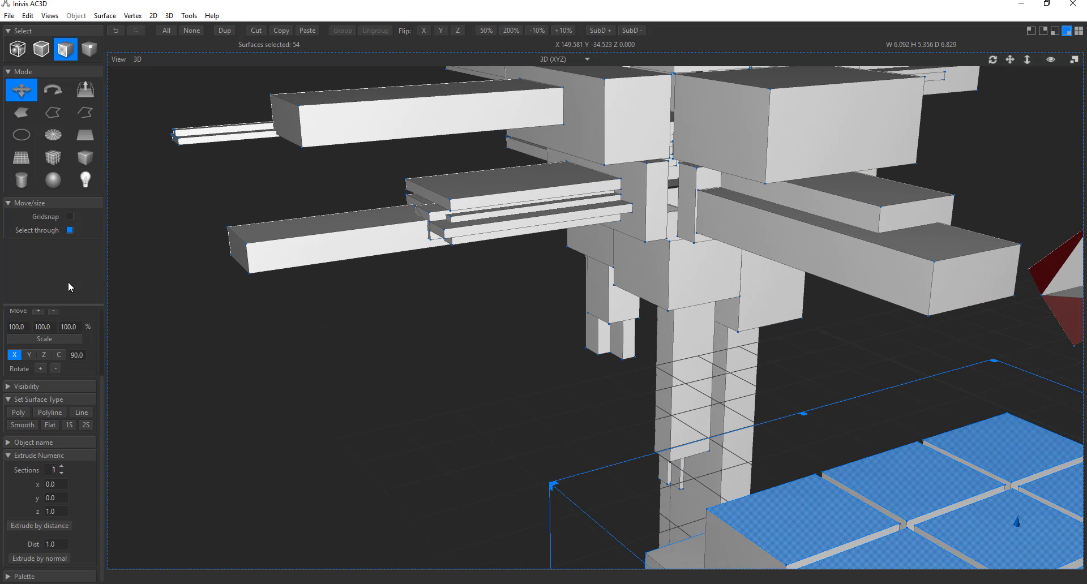
click(267, 403)
click(52, 160)
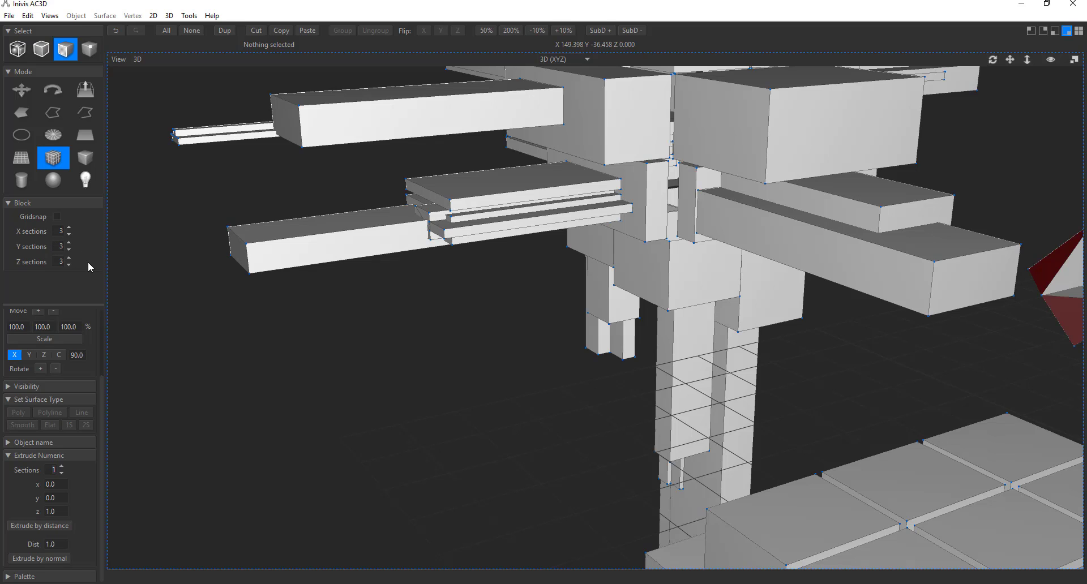
click(69, 234)
click(69, 233)
click(70, 249)
click(69, 248)
click(69, 243)
mouse_move(227, 347)
mouse_down()
mouse_move(364, 441)
mouse_move(413, 504)
mouse_move(363, 405)
mouse_move(345, 286)
mouse_up()
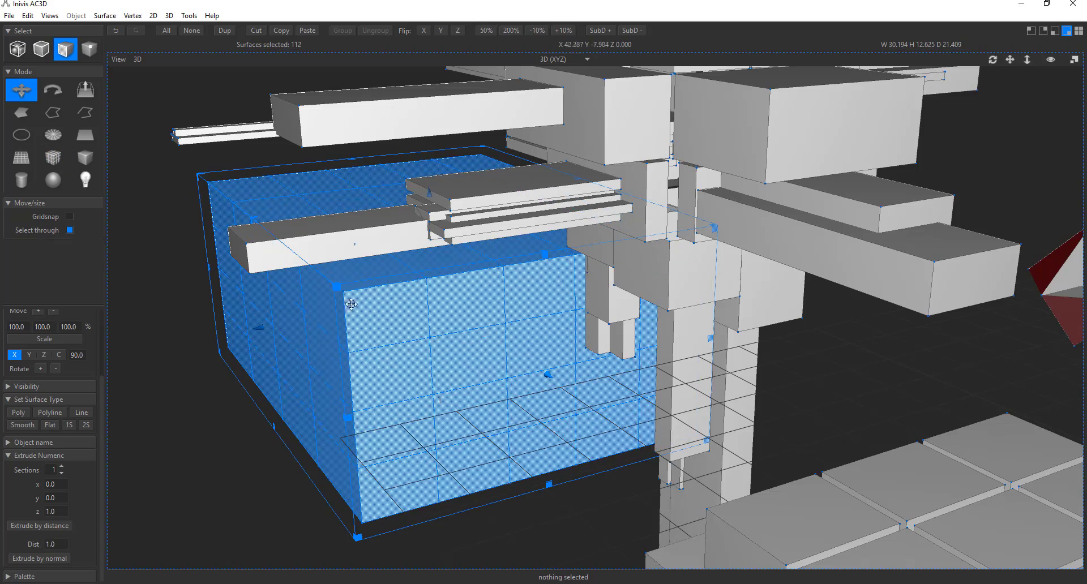
Deselect the new block and box-select a group of surfaces at one of its upper corners.
middle_drag(350, 401, 372, 399)
scroll(371, 399, down, 6)
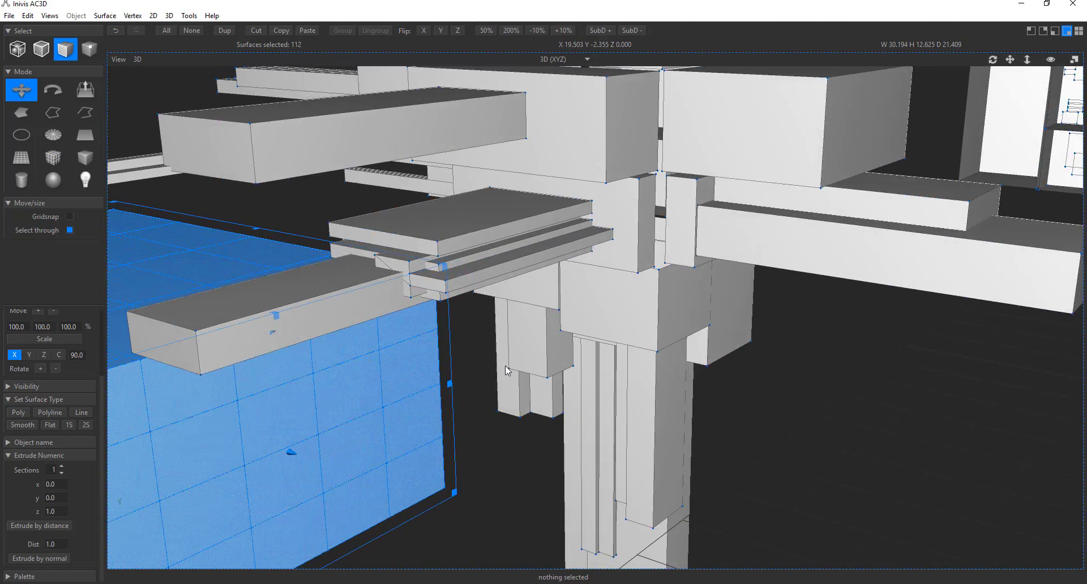
scroll(449, 310, up, 4)
scroll(454, 315, down, 3)
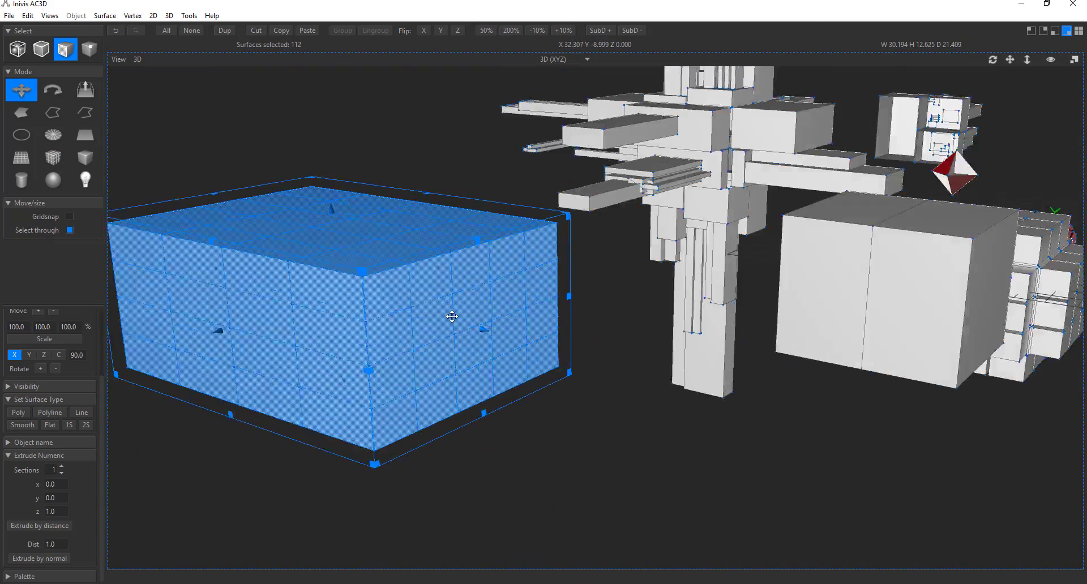
scroll(430, 260, up, 4)
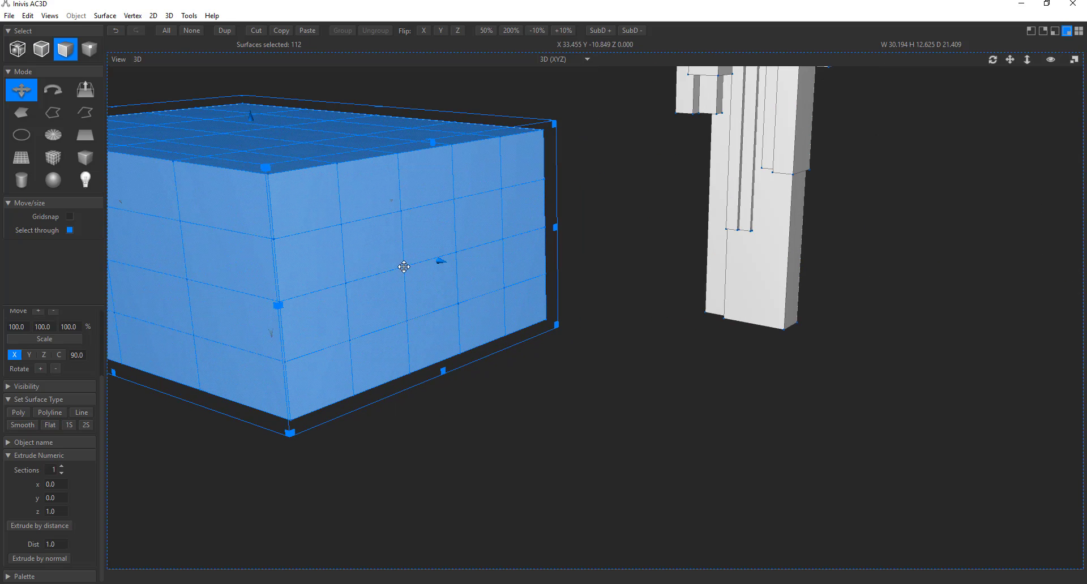
click(548, 459)
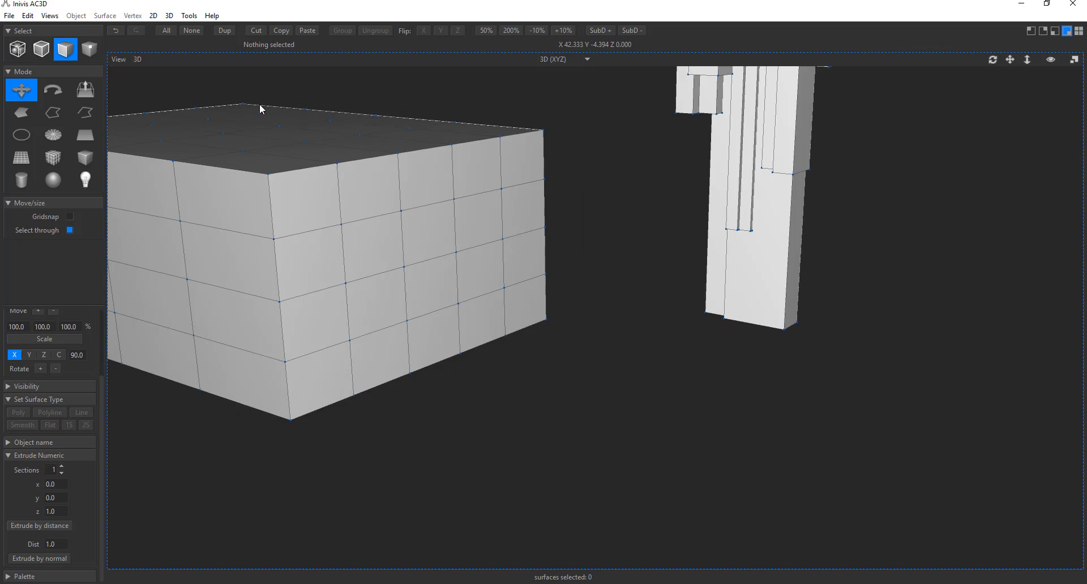
right_drag(328, 255, 287, 245)
drag(289, 250, 473, 235)
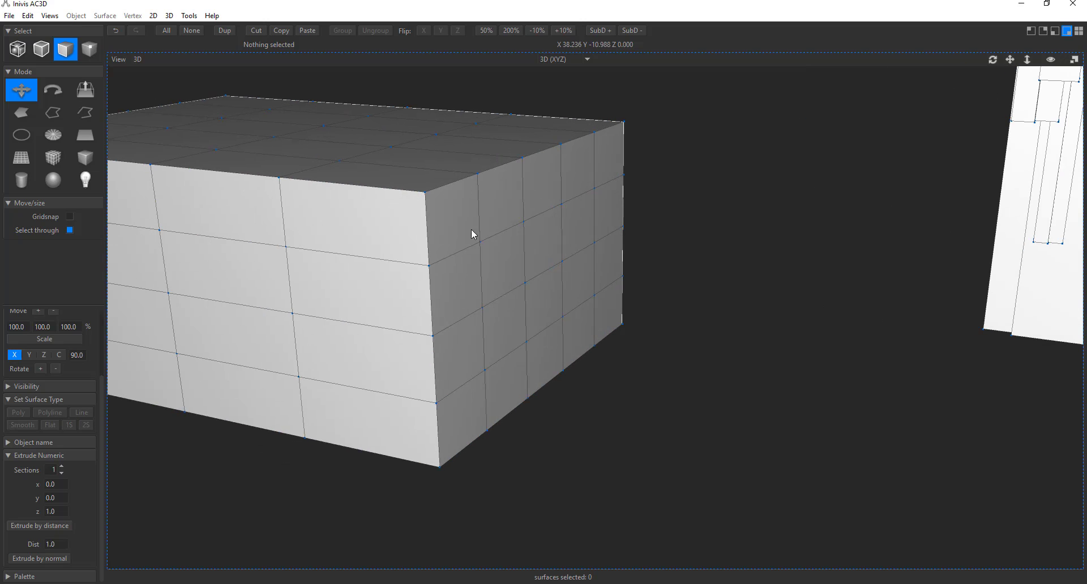
drag(351, 155, 360, 216)
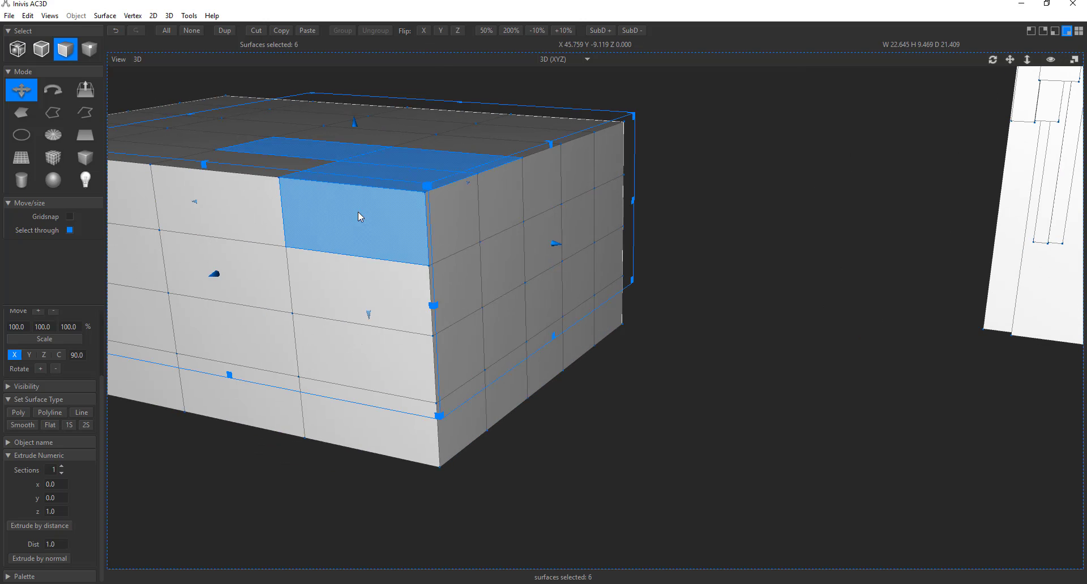
Box-select the full-height column of surfaces at one end of the sectioned block and divide them.
right_drag(347, 249, 665, 254)
scroll(600, 226, up, 3)
right_drag(600, 225, 611, 277)
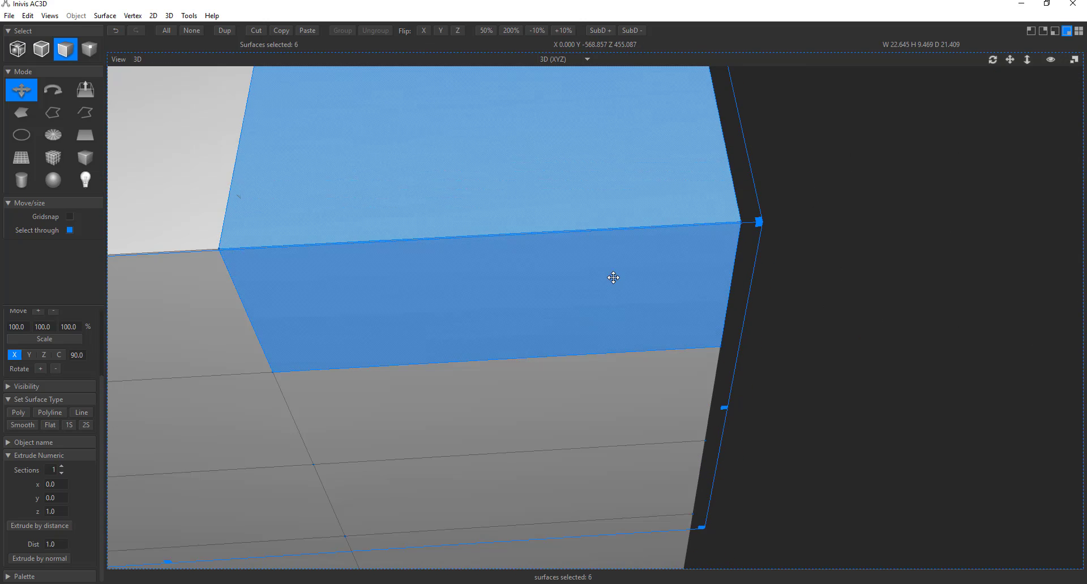
scroll(517, 124, up, 4)
scroll(678, 402, down, 10)
middle_drag(677, 283, 652, 154)
right_drag(653, 161, 670, 208)
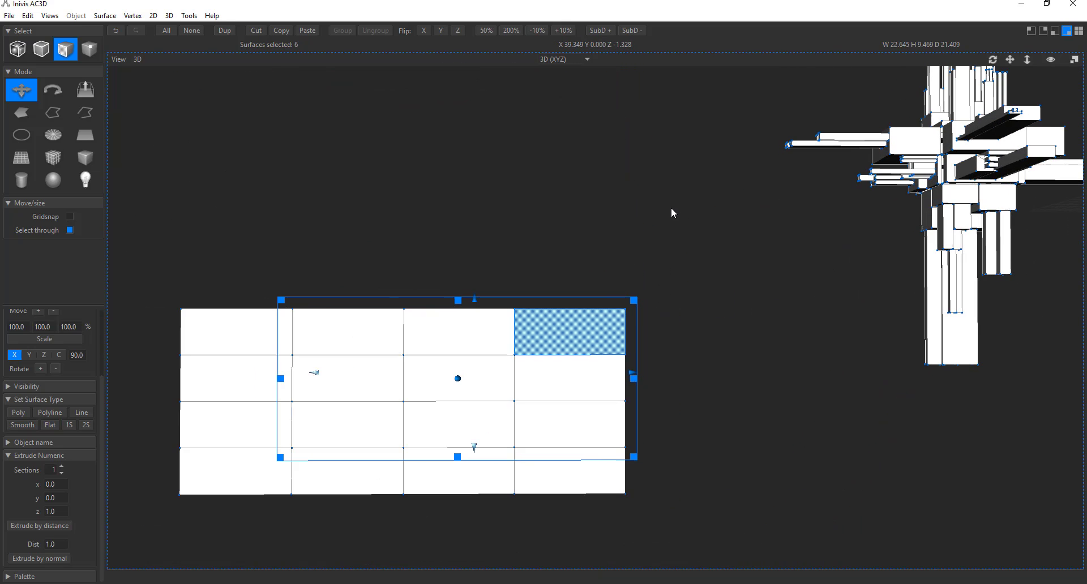
drag(563, 255, 583, 540)
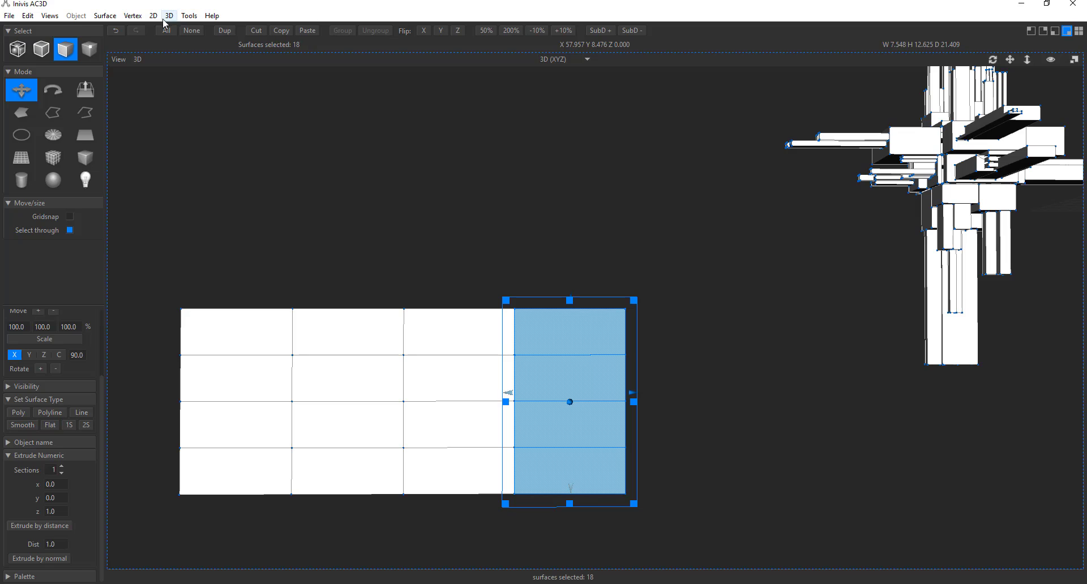
click(105, 16)
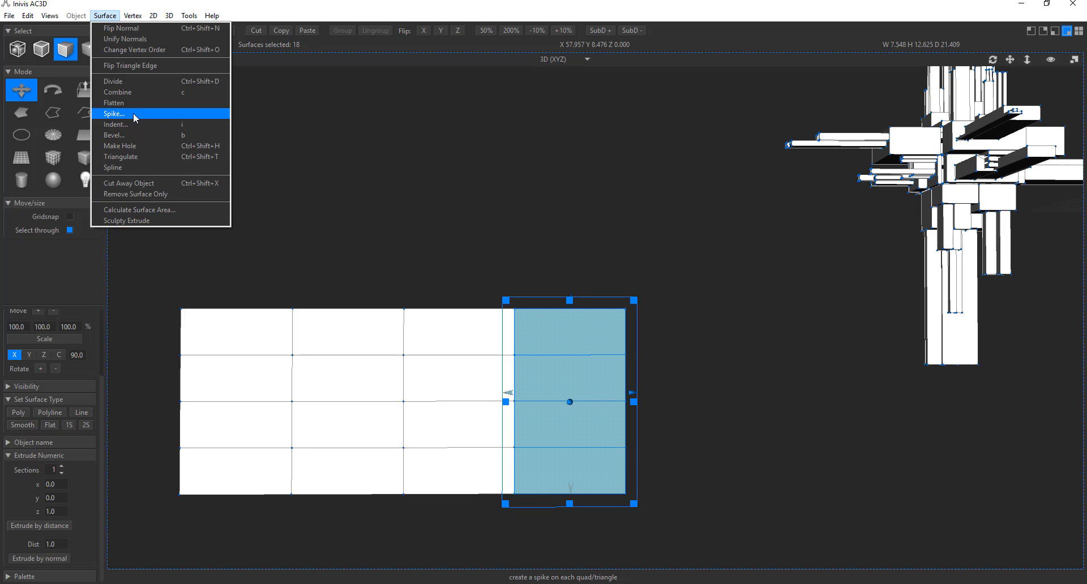
click(137, 80)
right_drag(556, 304, 670, 209)
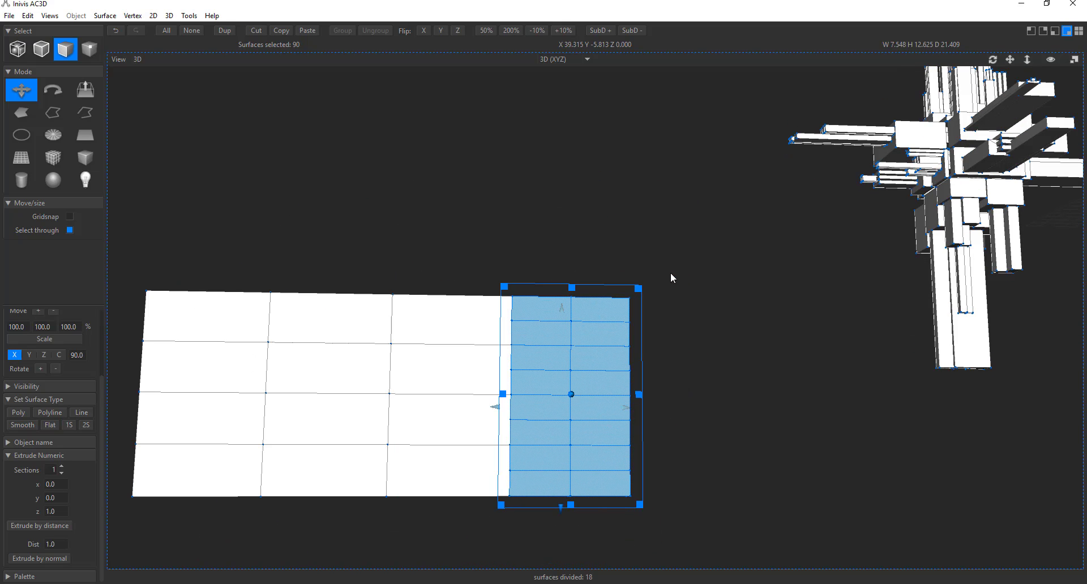
middle_drag(557, 336, 492, 283)
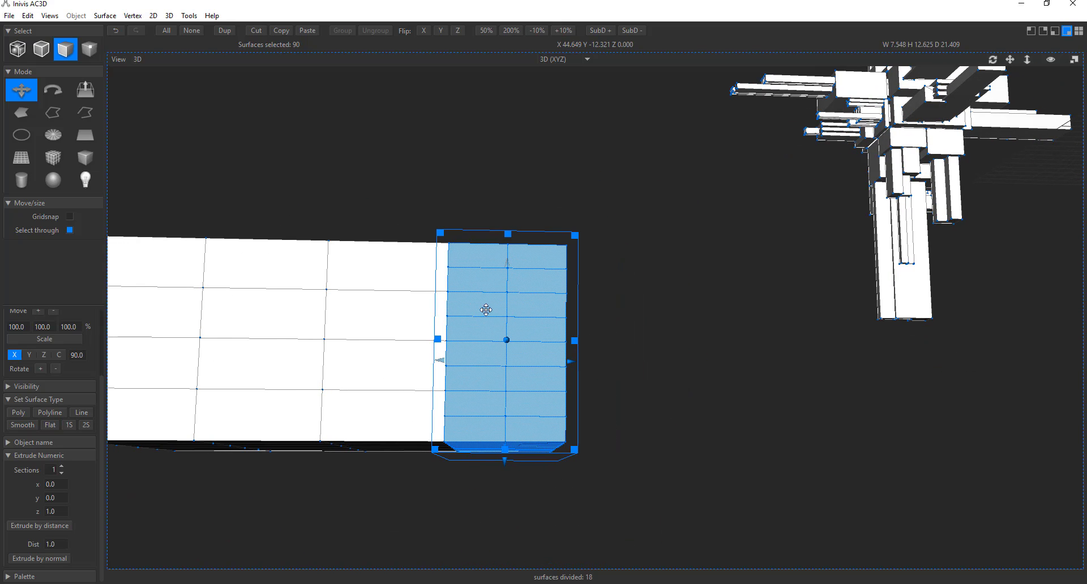
right_drag(643, 320, 758, 292)
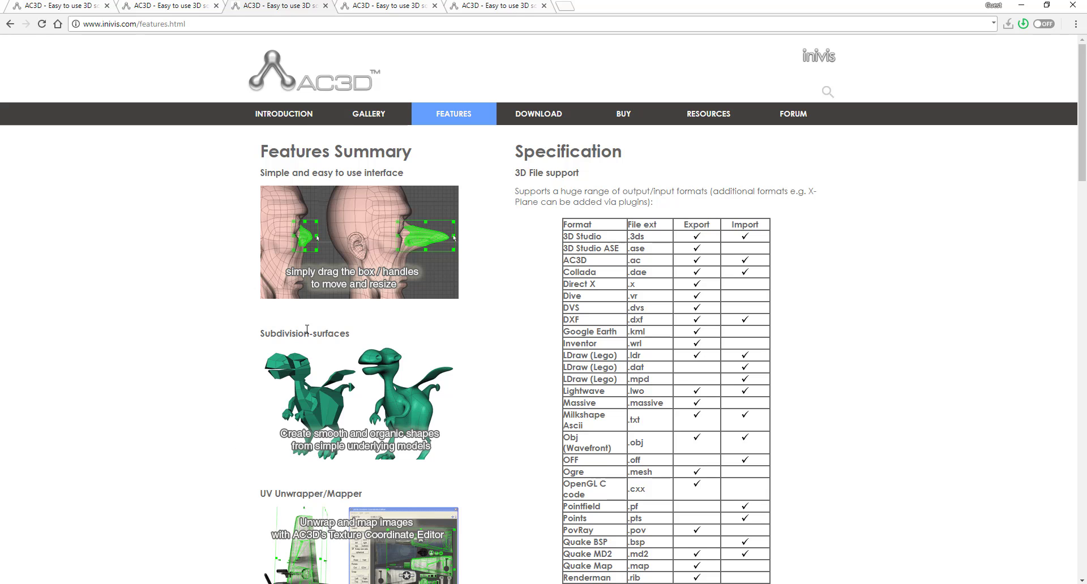
Switch to the browser and review the features, resources, introduction and buy pages of the AC3D website.
scroll(307, 330, down, 7)
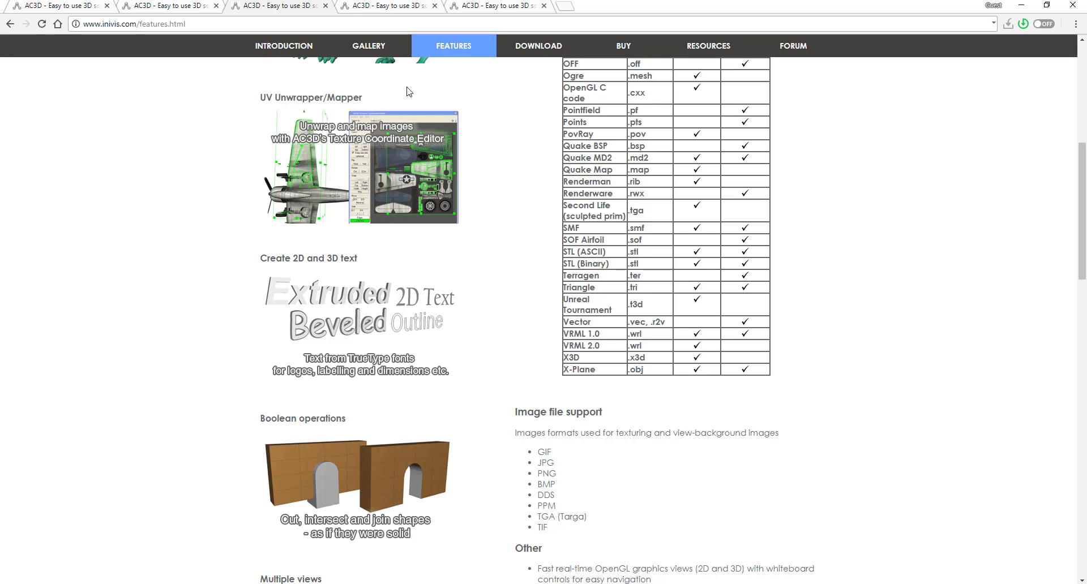
click(404, 37)
click(472, 7)
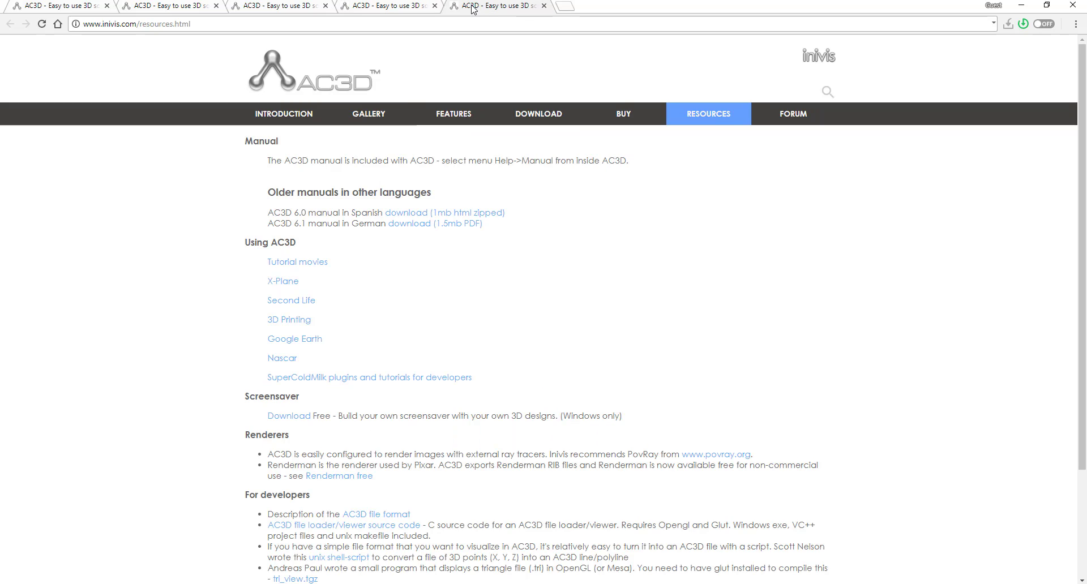
click(151, 4)
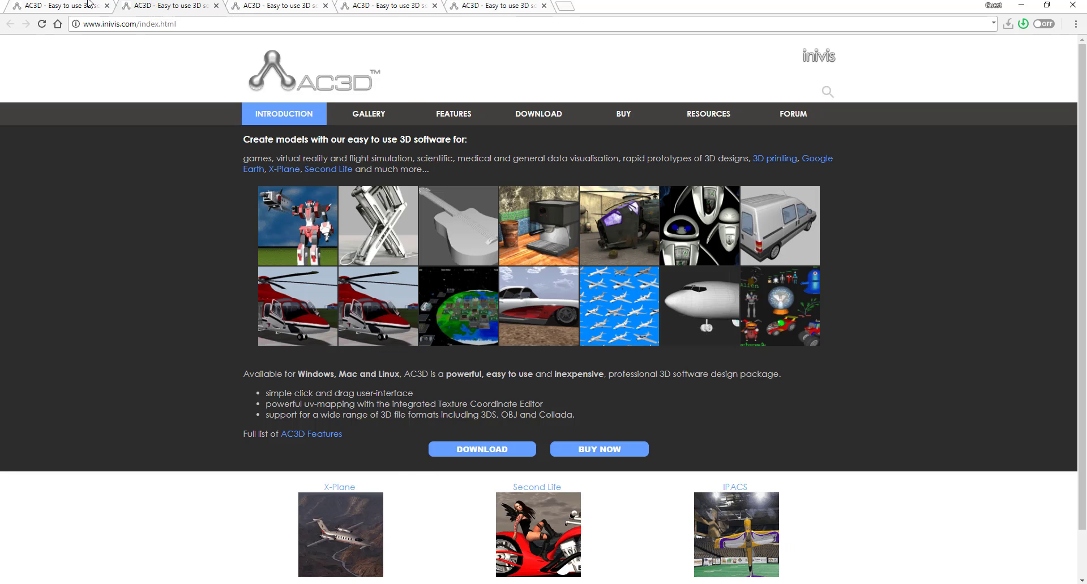
click(89, 5)
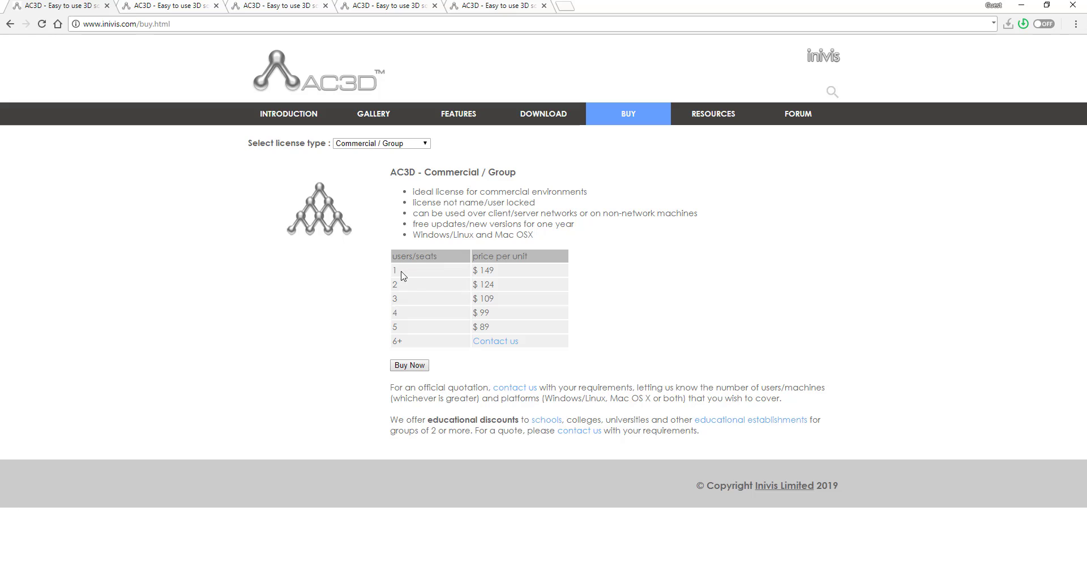
Highlight the Commercial / Group licence prices for one to five seats and the page's copyright line.
drag(478, 271, 502, 273)
drag(480, 281, 380, 285)
click(409, 276)
drag(407, 328, 380, 325)
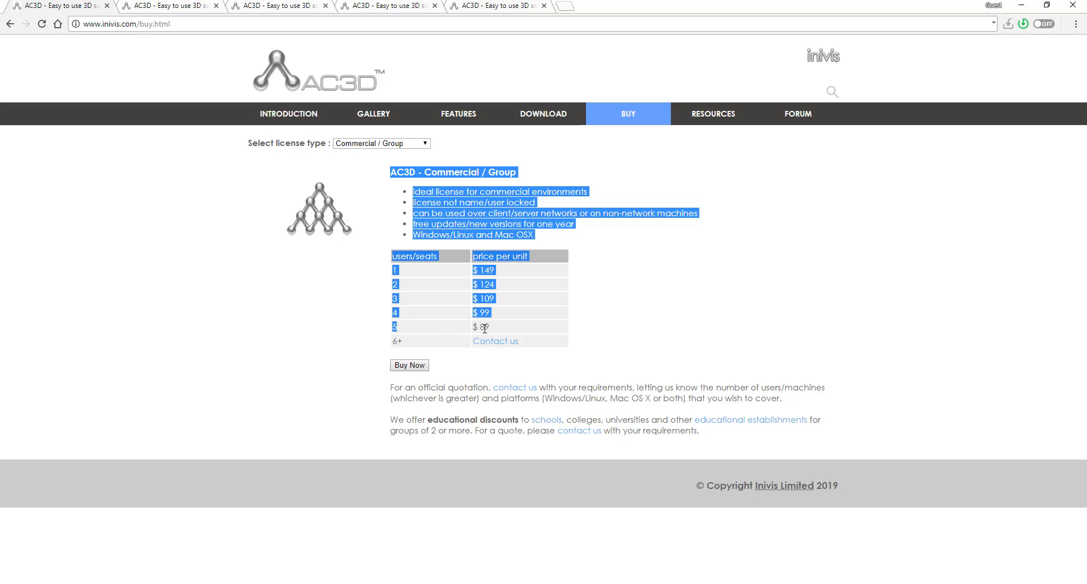
click(481, 326)
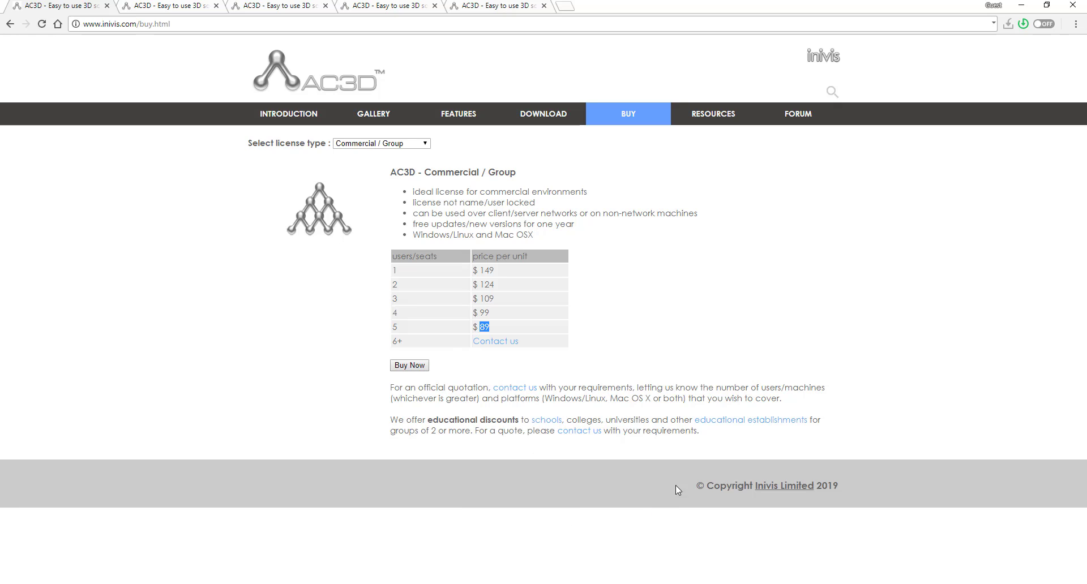
drag(695, 487, 849, 490)
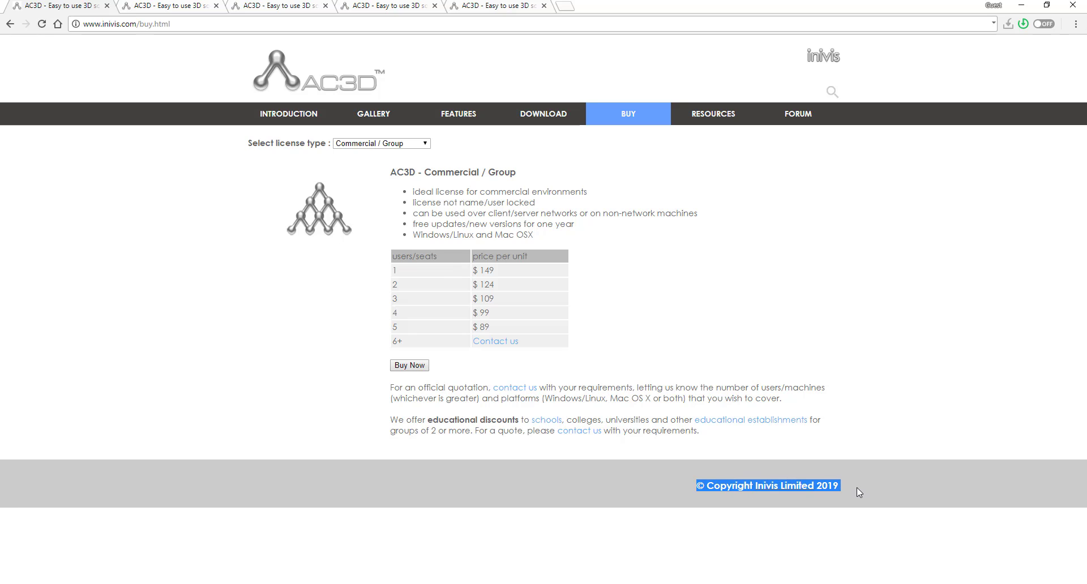
click(844, 447)
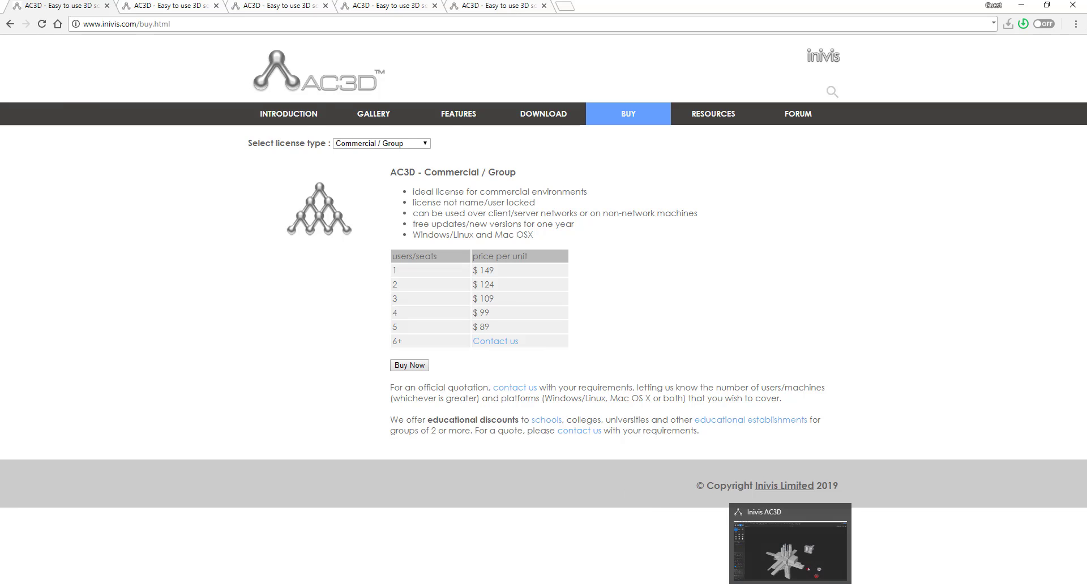
Switch back to AC3D and examine the greebled model's towers up close and as a whole.
click(780, 563)
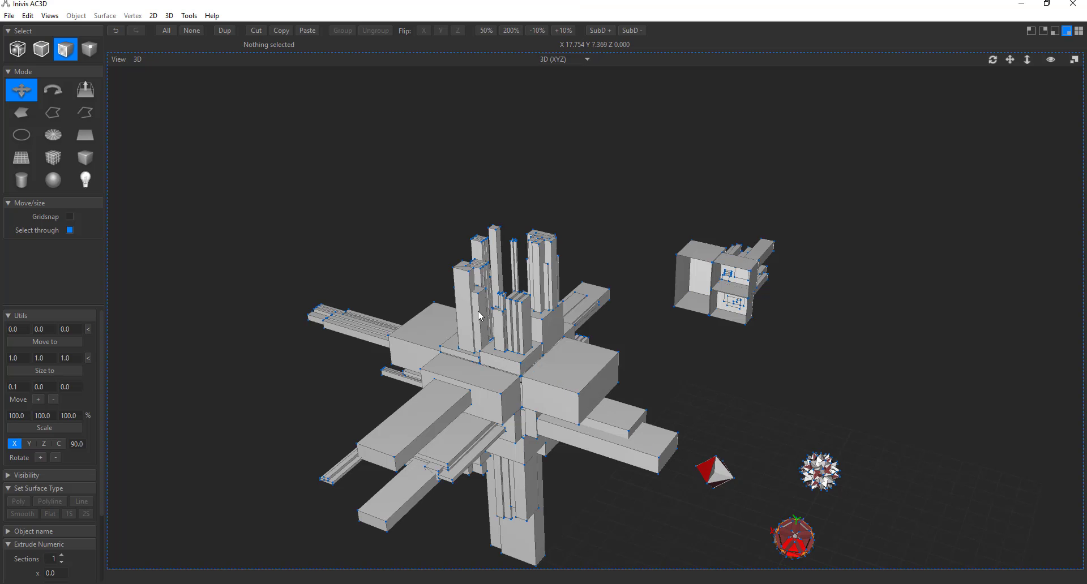
scroll(479, 310, up, 2)
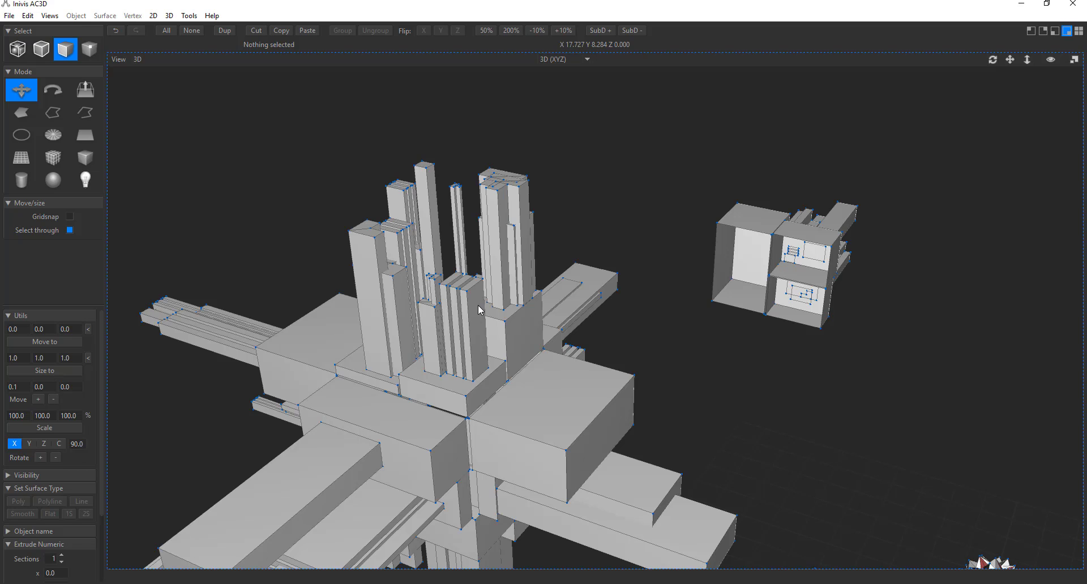
scroll(479, 310, down, 3)
scroll(478, 310, up, 3)
scroll(478, 310, up, 2)
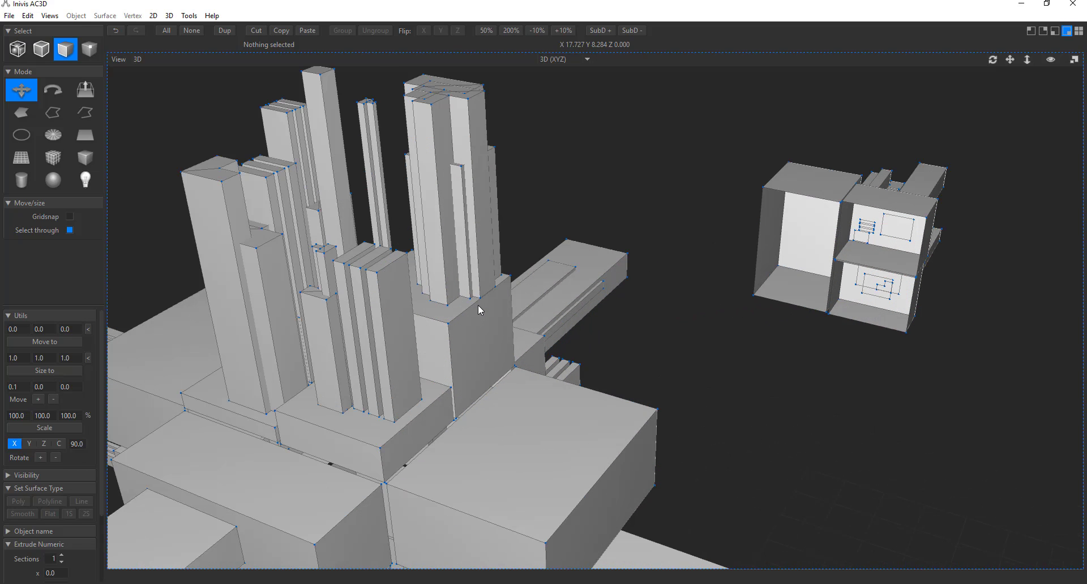
scroll(478, 310, down, 3)
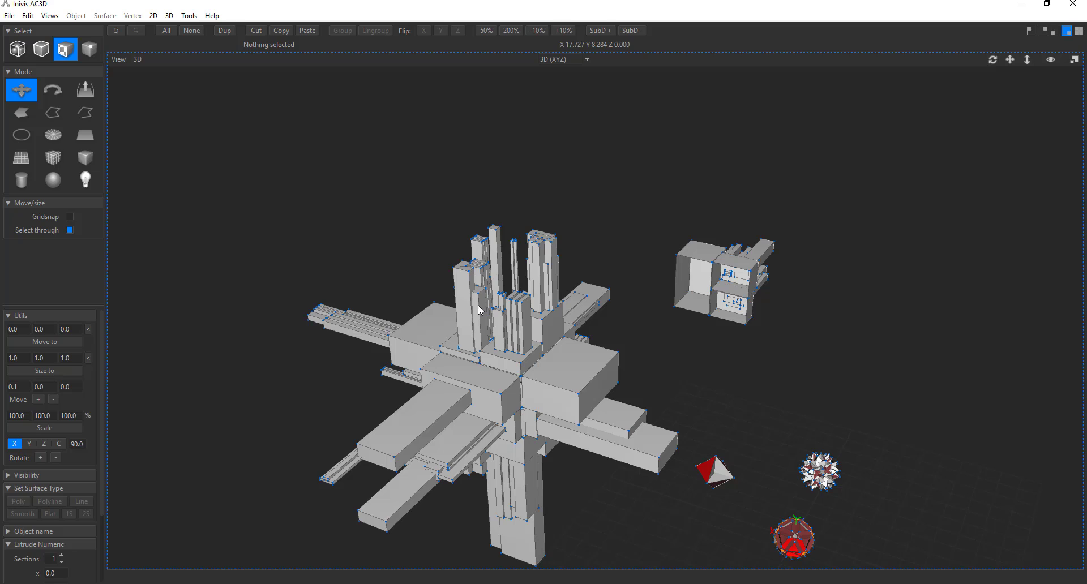